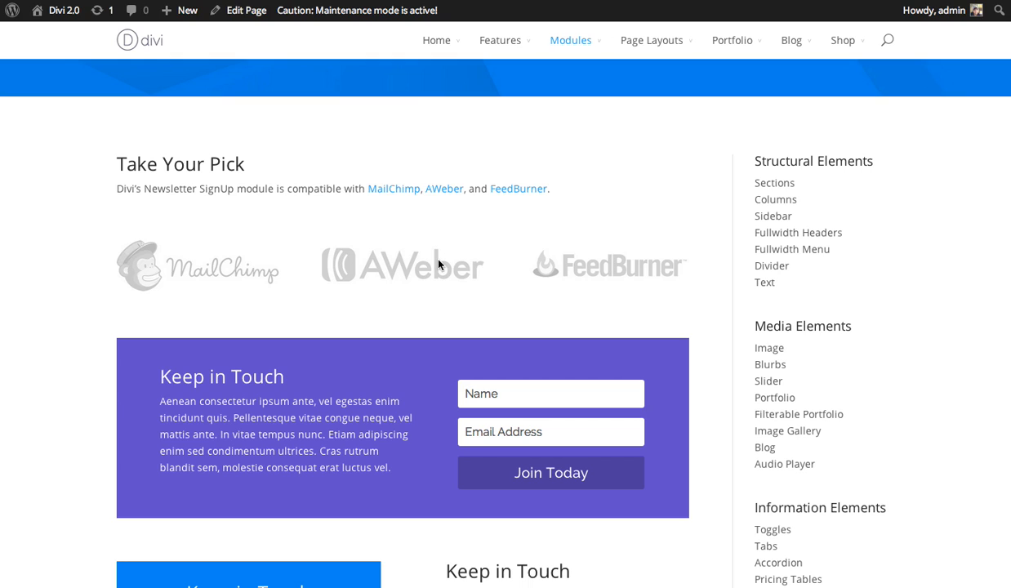
Step: Examine the newsletter signup demo page, including the supported providers and the form's name and email address fields
scroll(490, 310, up, 1)
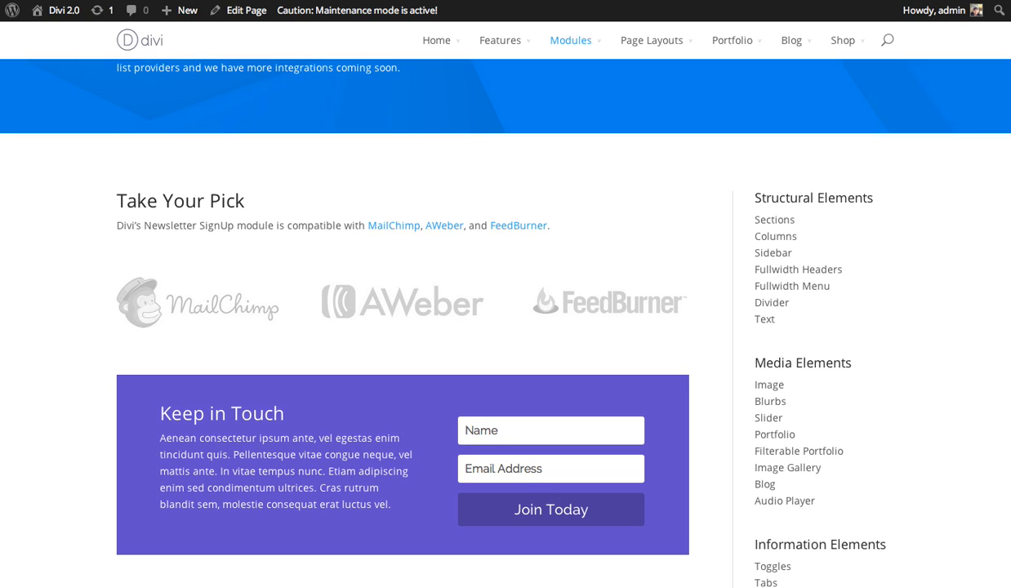
scroll(490, 310, up, 1)
scroll(490, 311, down, 2)
scroll(333, 248, down, 5)
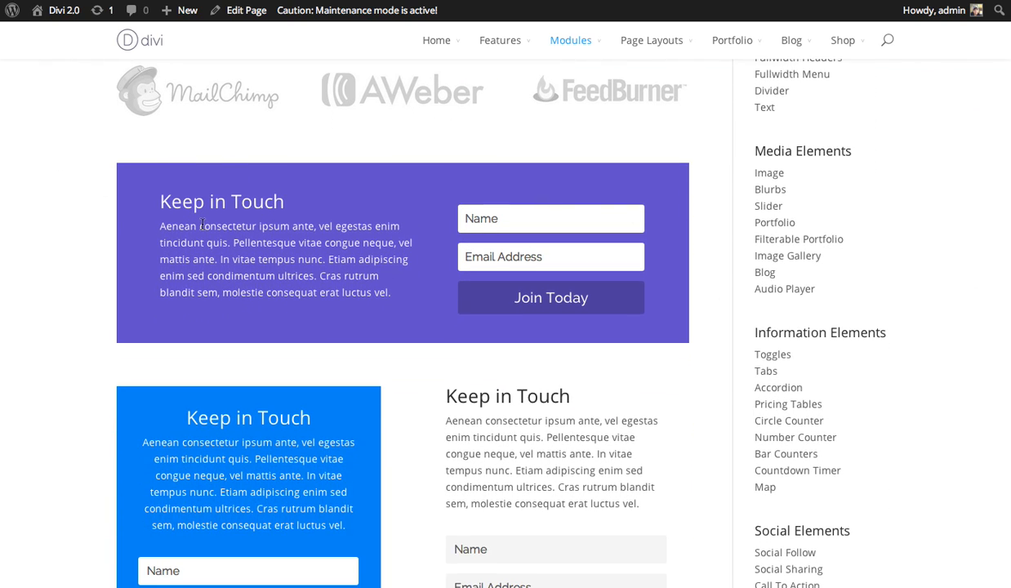
click(500, 215)
click(524, 255)
click(516, 217)
click(530, 255)
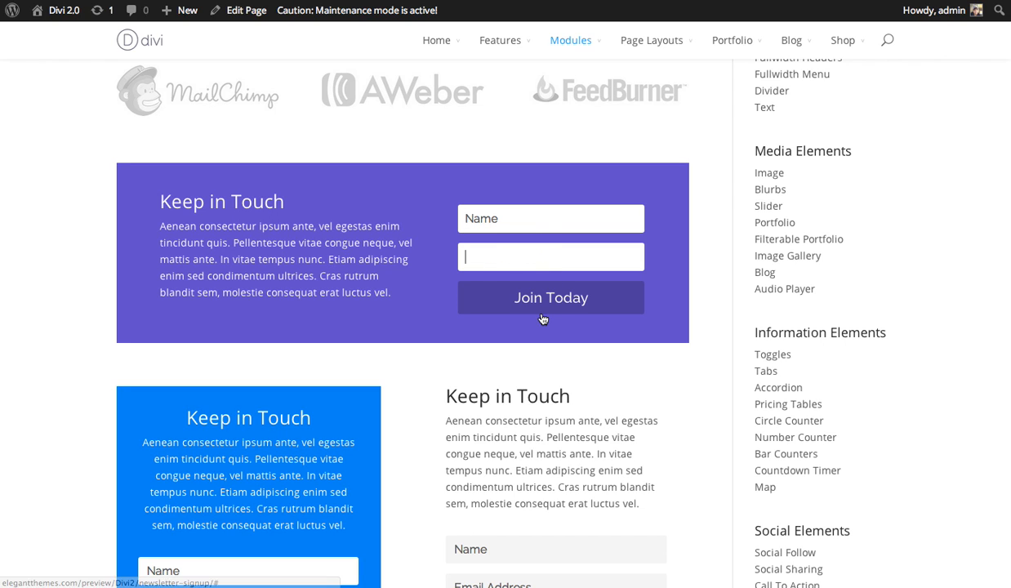
scroll(688, 148, down, 2)
scroll(688, 148, up, 2)
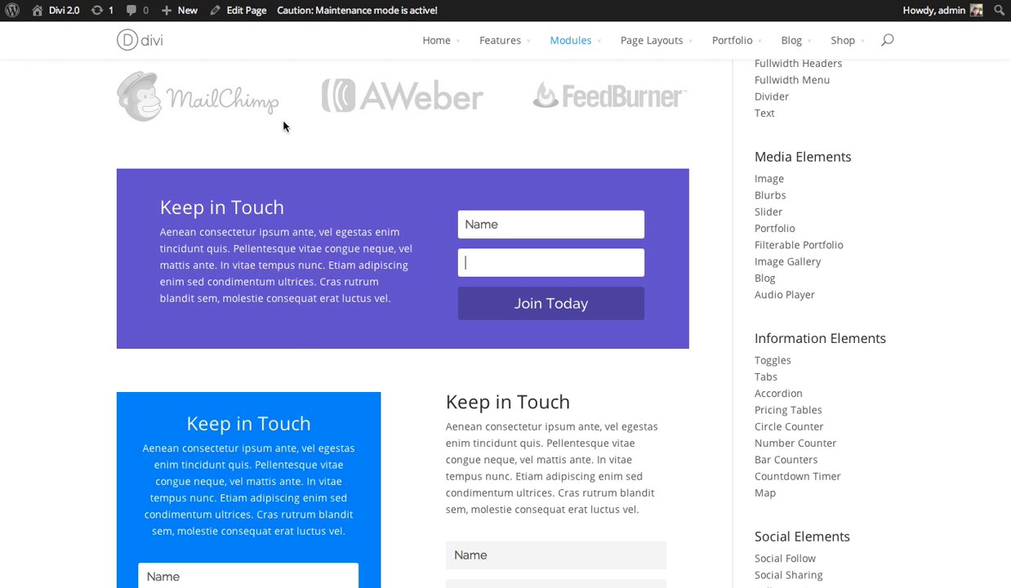
click(935, 193)
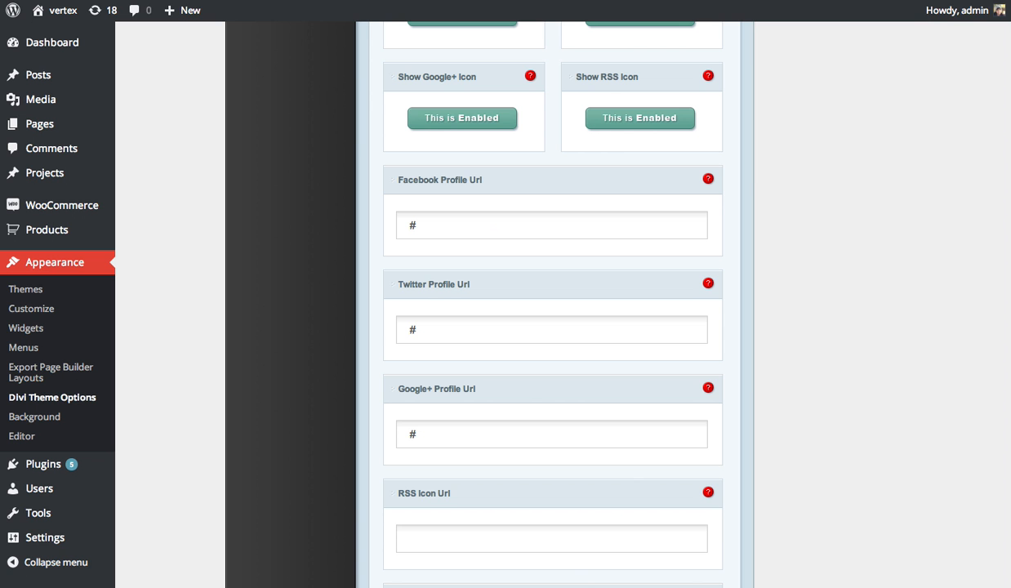
Step: Review the Divi theme's general settings, including the MailChimp API key and Aweber authorization fields
scroll(233, 181, up, 10)
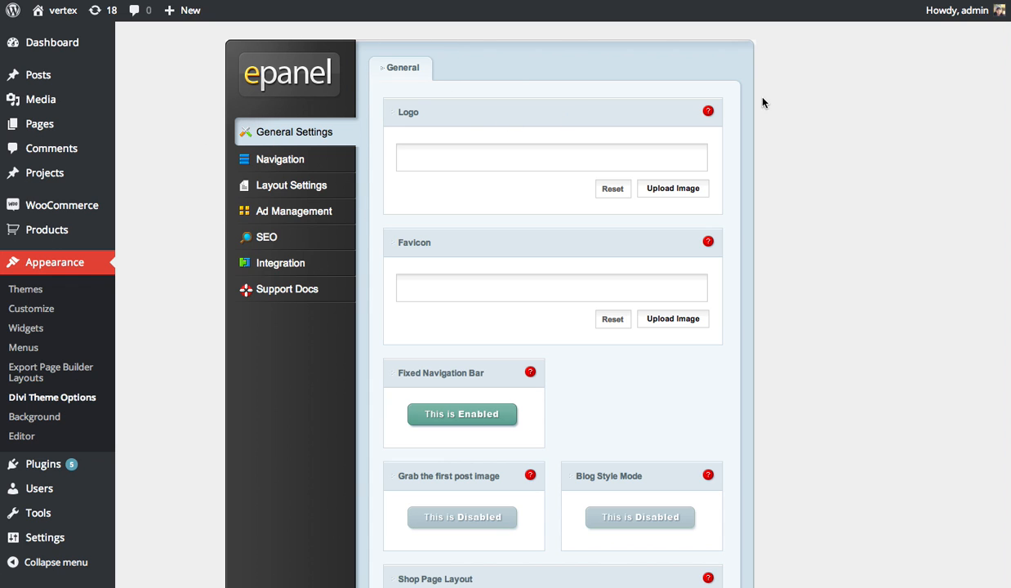
scroll(552, 326, down, 3)
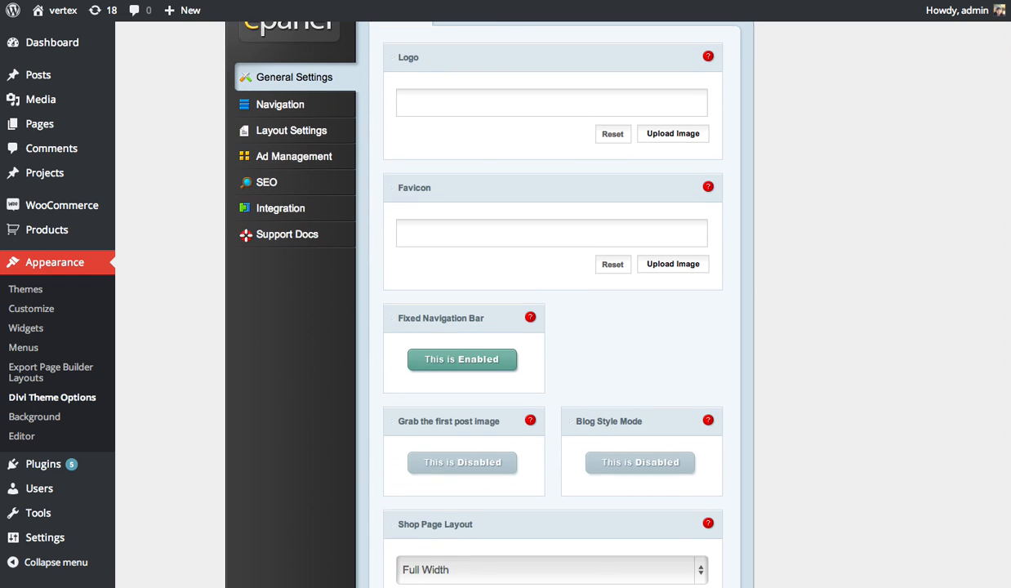
click(410, 471)
scroll(538, 307, down, 2)
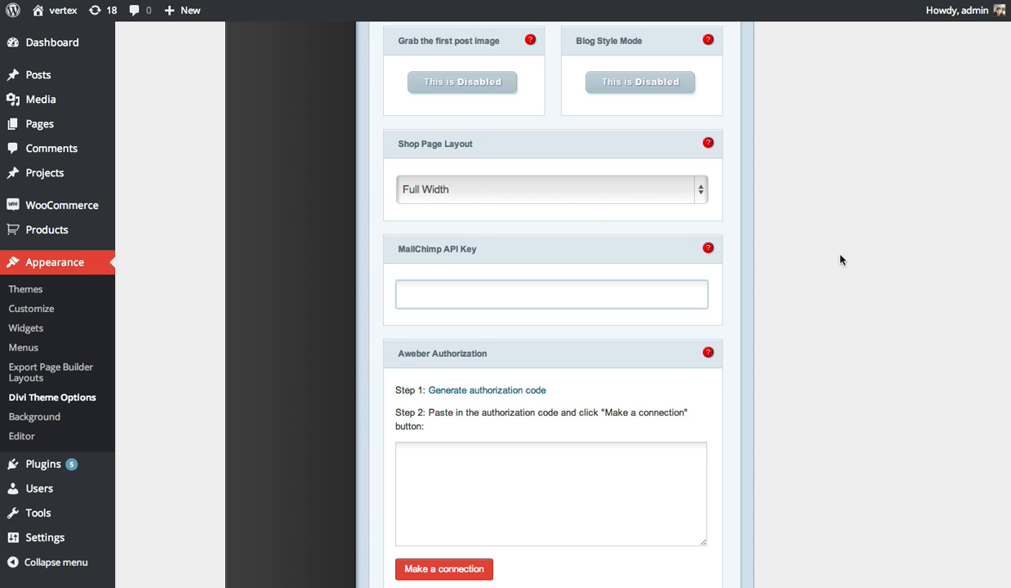
scroll(744, 546, down, 15)
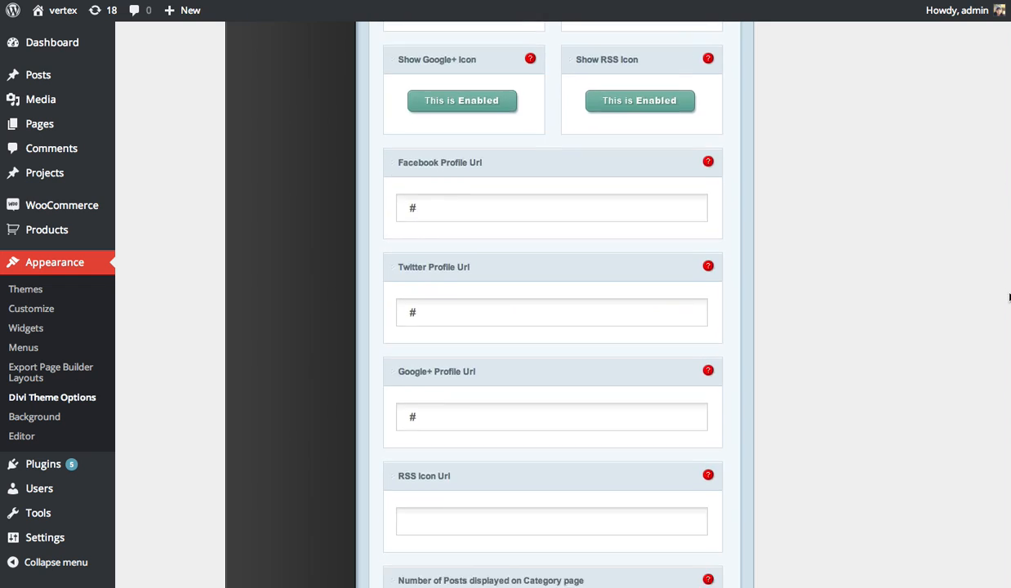
scroll(744, 545, down, 5)
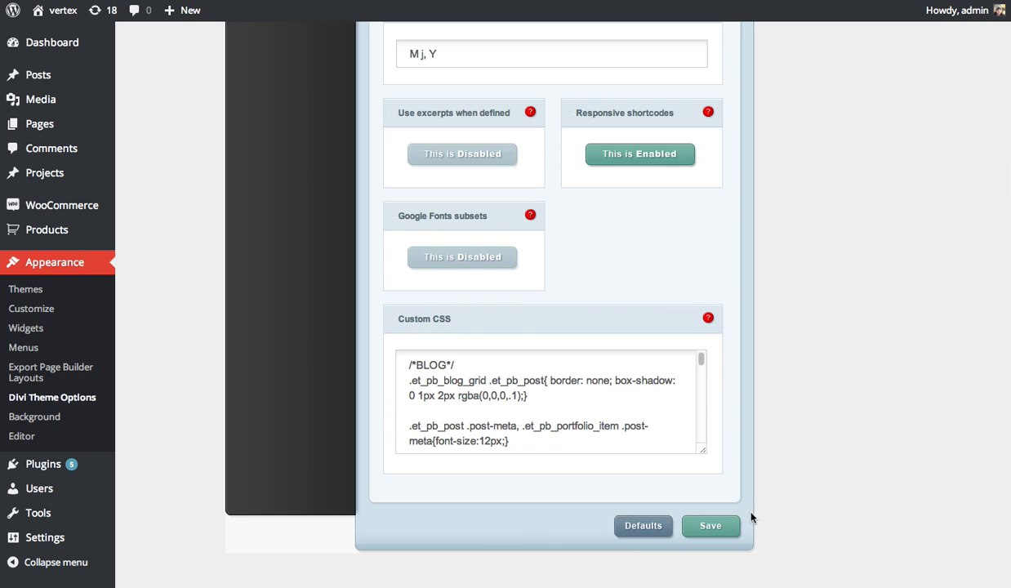
scroll(784, 417, up, 10)
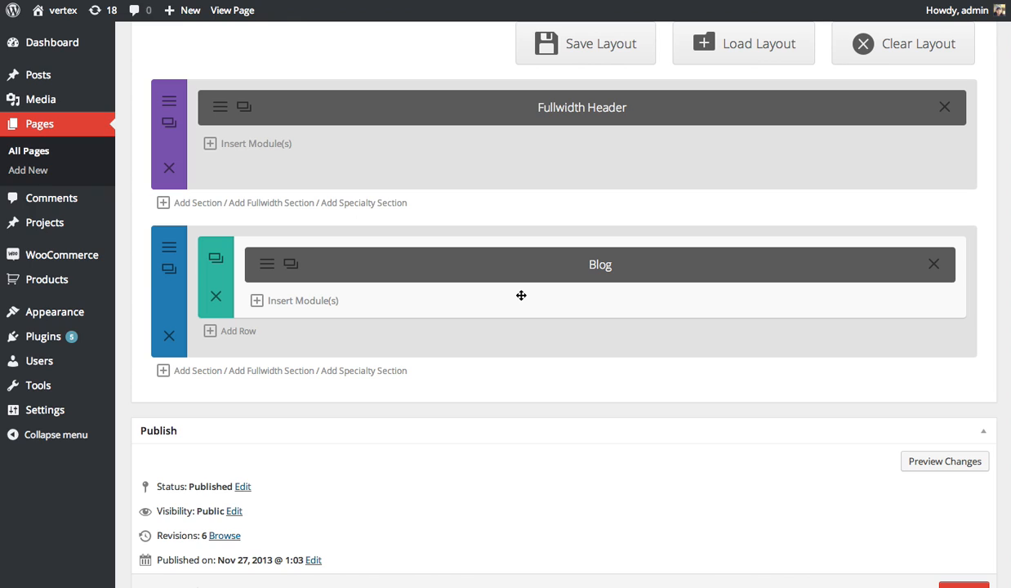
Step: Add a regular section with a single full-width column below the Blog section and insert a Subscribe module into it
click(197, 371)
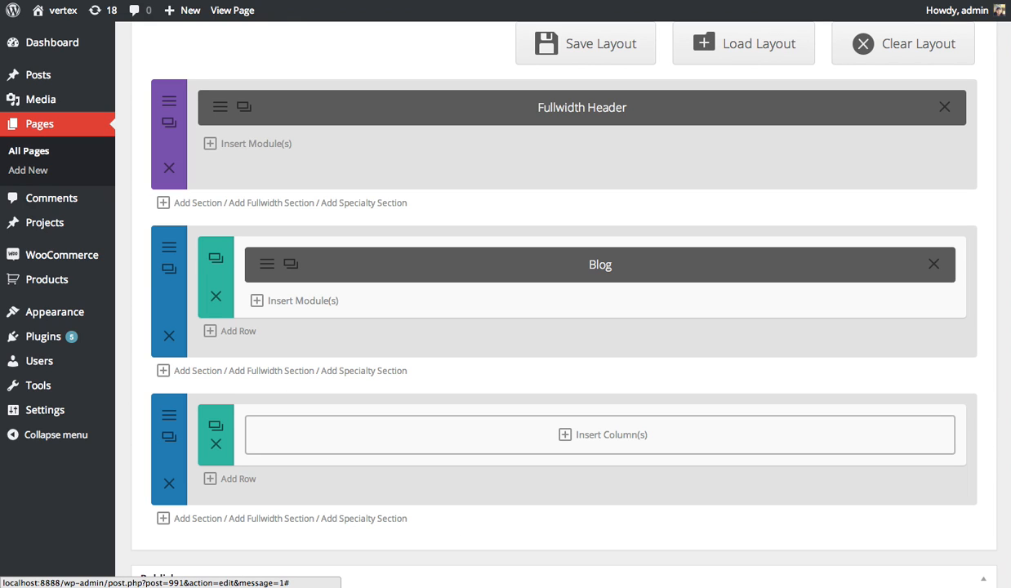
click(580, 441)
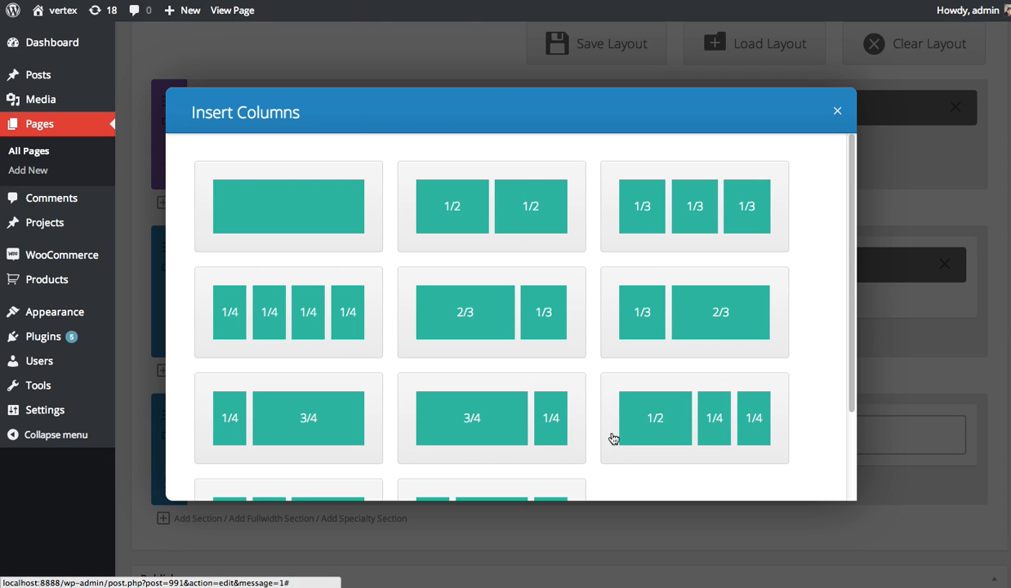
click(295, 212)
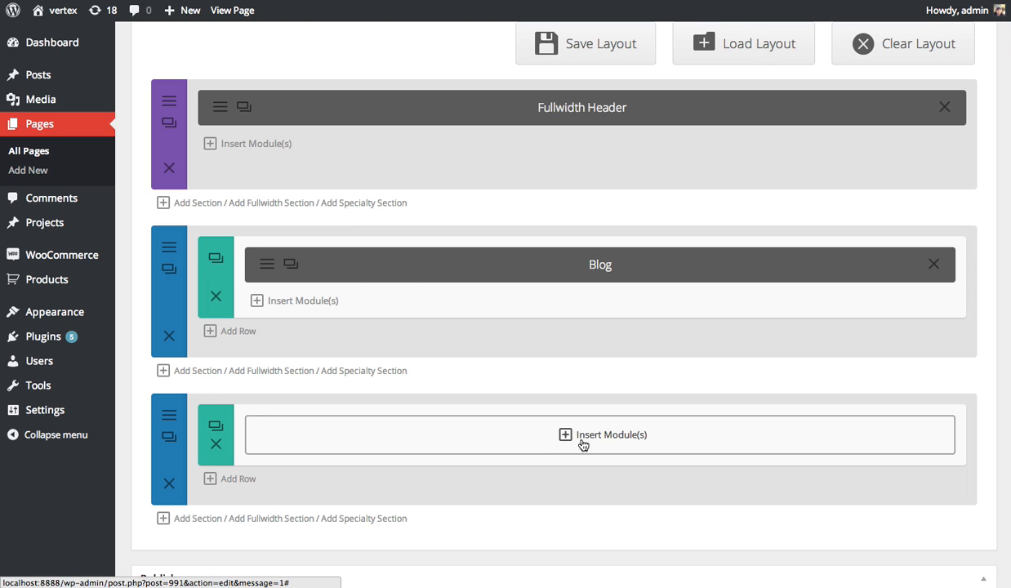
click(627, 431)
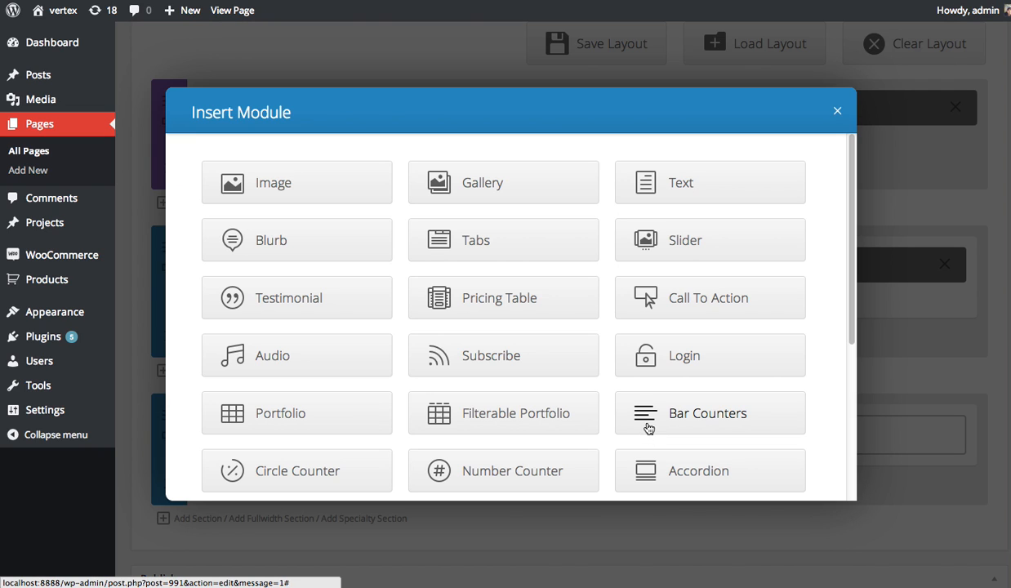
click(500, 364)
Step: Set the signup module's service provider to MailChimp and its list to Divi Demo
click(372, 173)
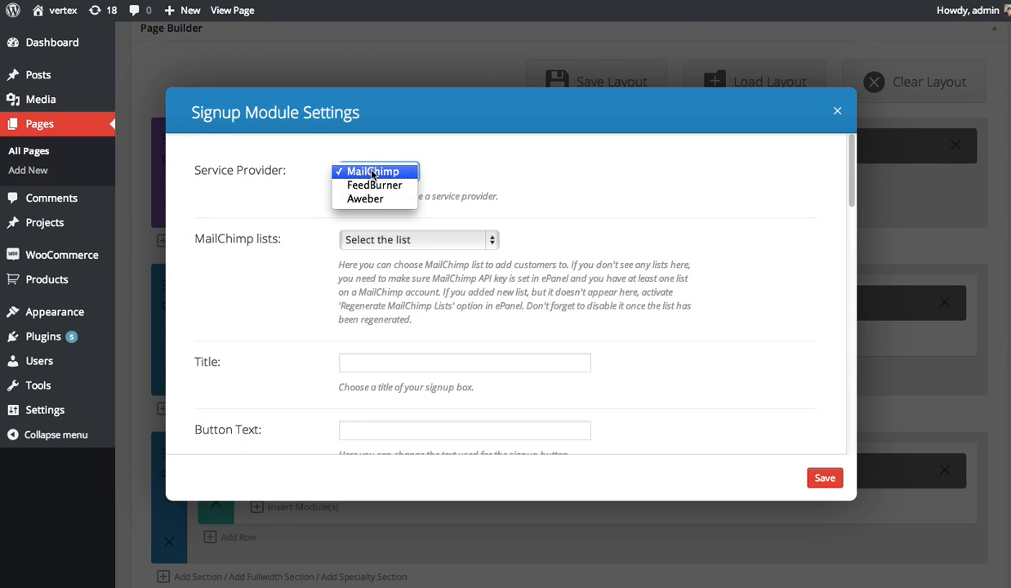
click(371, 173)
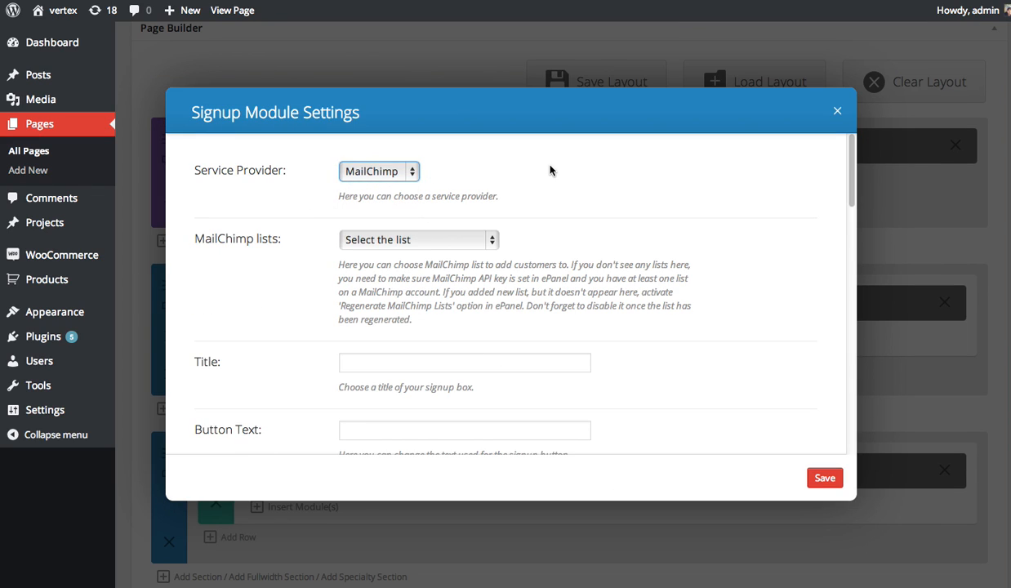
click(474, 243)
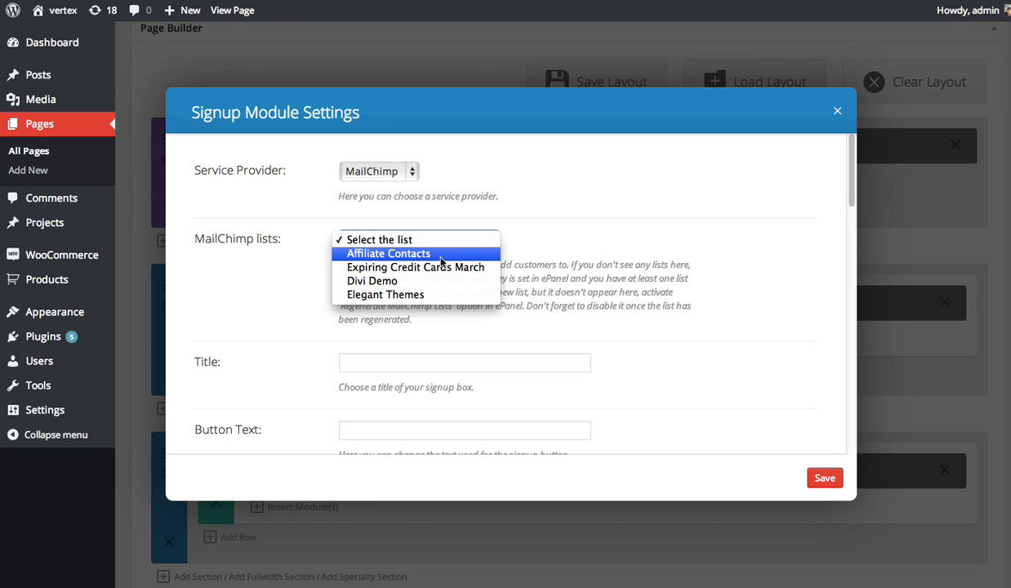
click(378, 282)
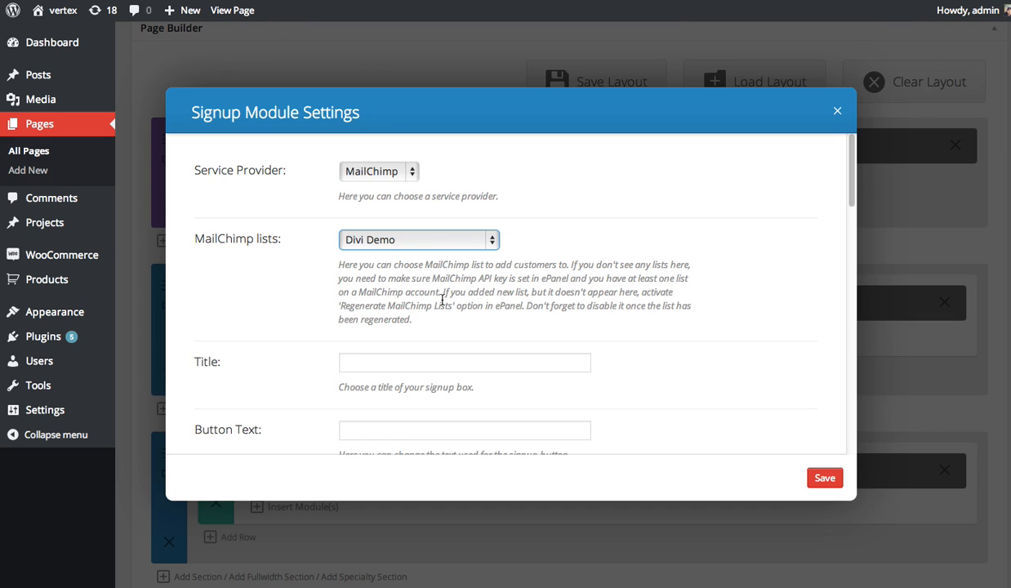
Step: Set the signup box's title to "Subscribe Today" and its button text to "Join Our Newsletter"
click(417, 360)
scroll(571, 270, down, 3)
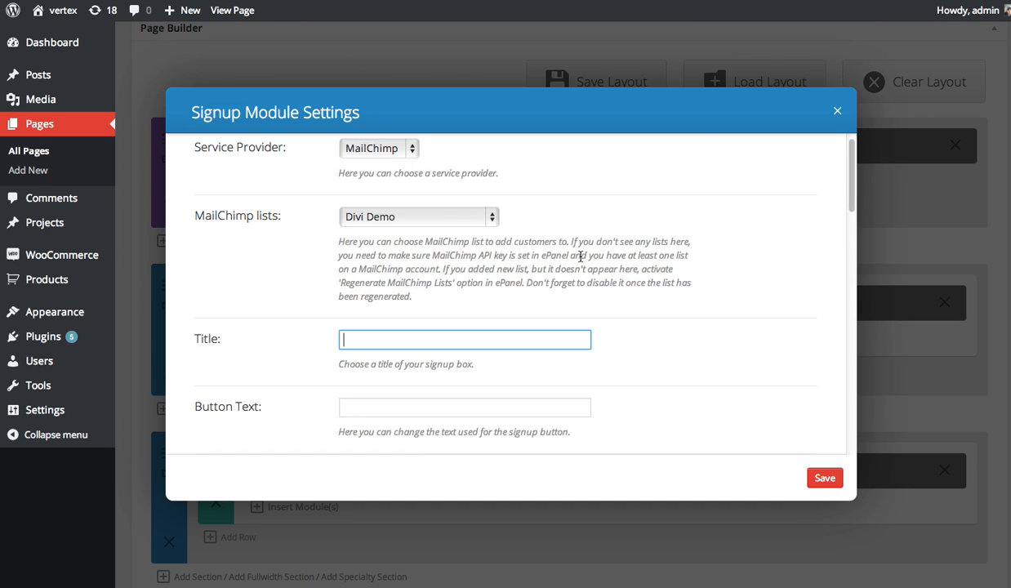
scroll(597, 236, up, 1)
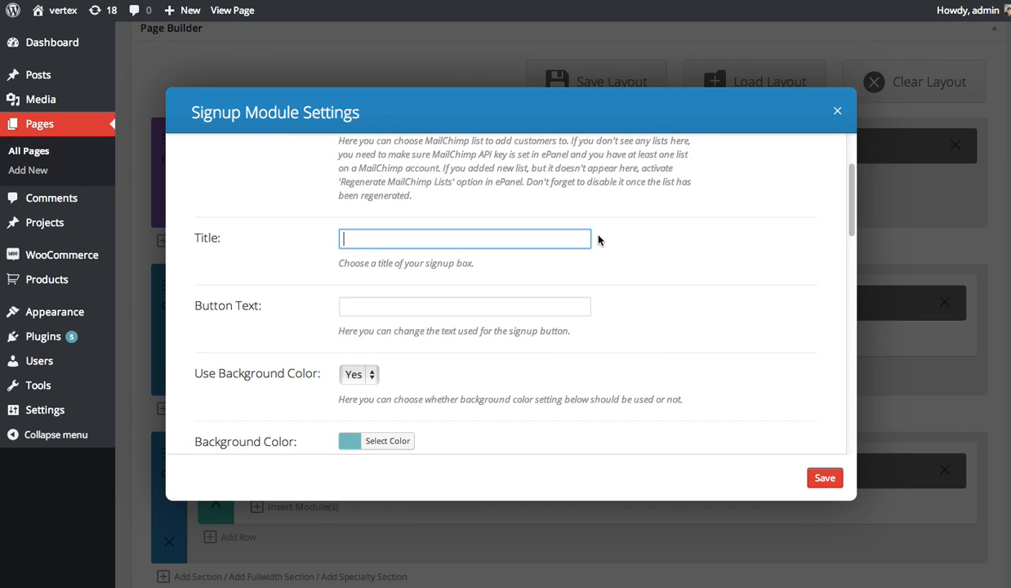
text(Subscribe Today)
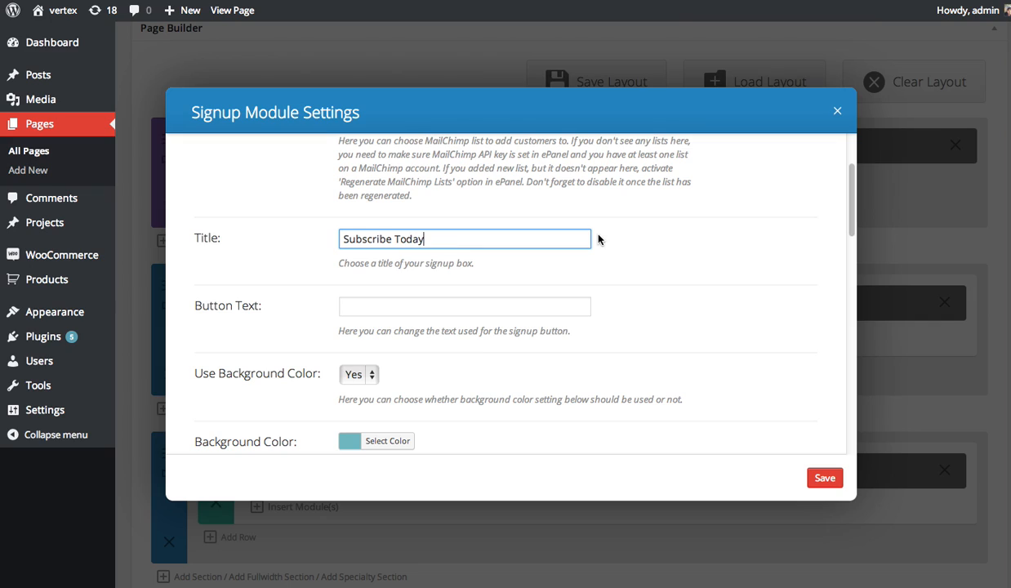
click(438, 305)
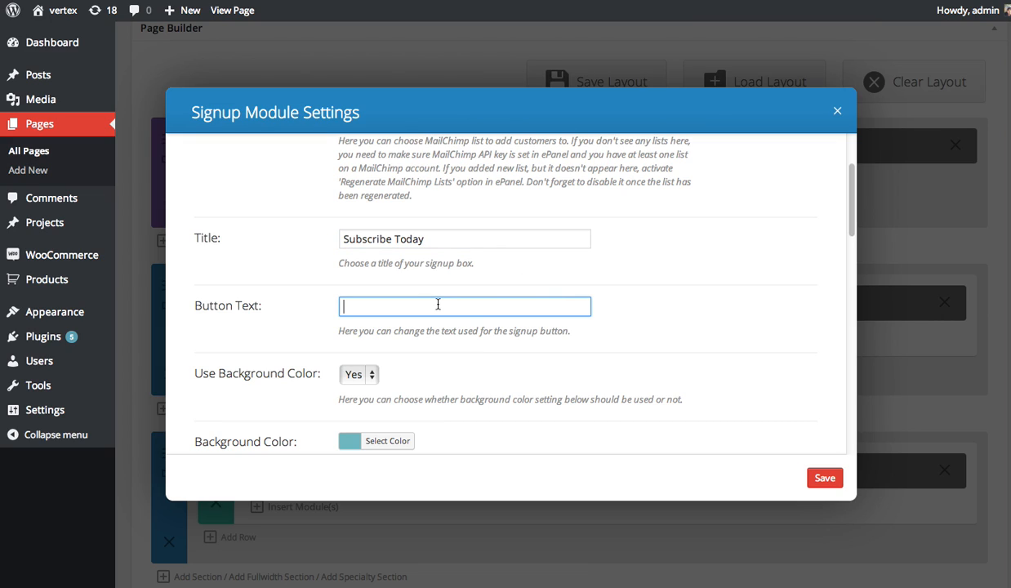
text(Join Our Newsletter)
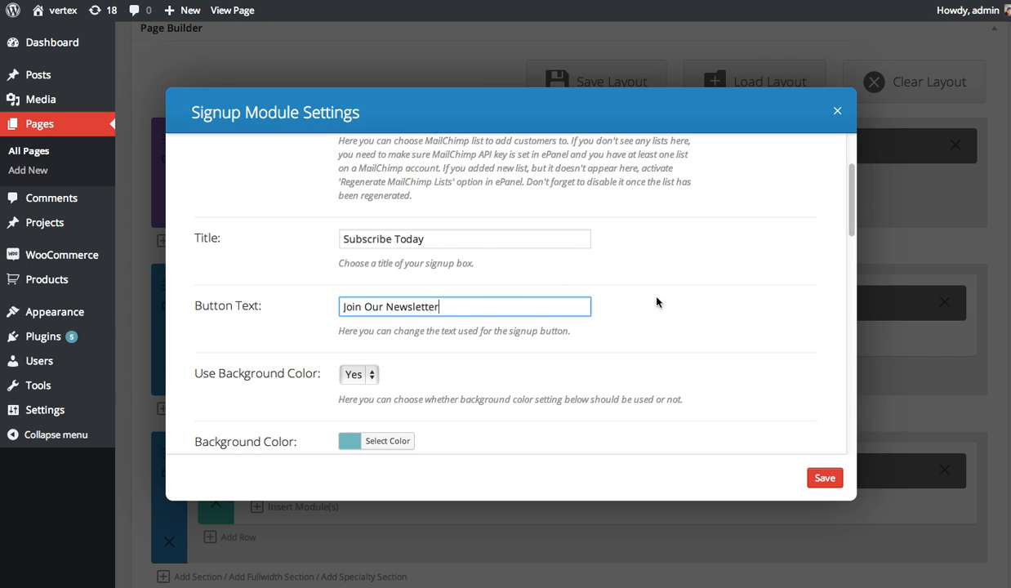
Step: Examine the signup module's background color, text color and text orientation options without changing them
scroll(699, 278, down, 3)
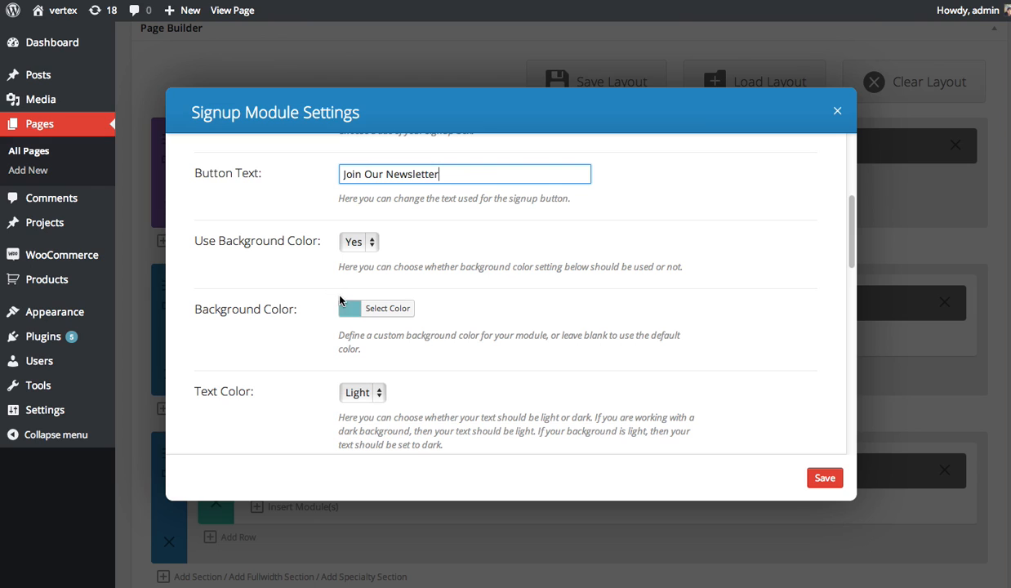
click(349, 317)
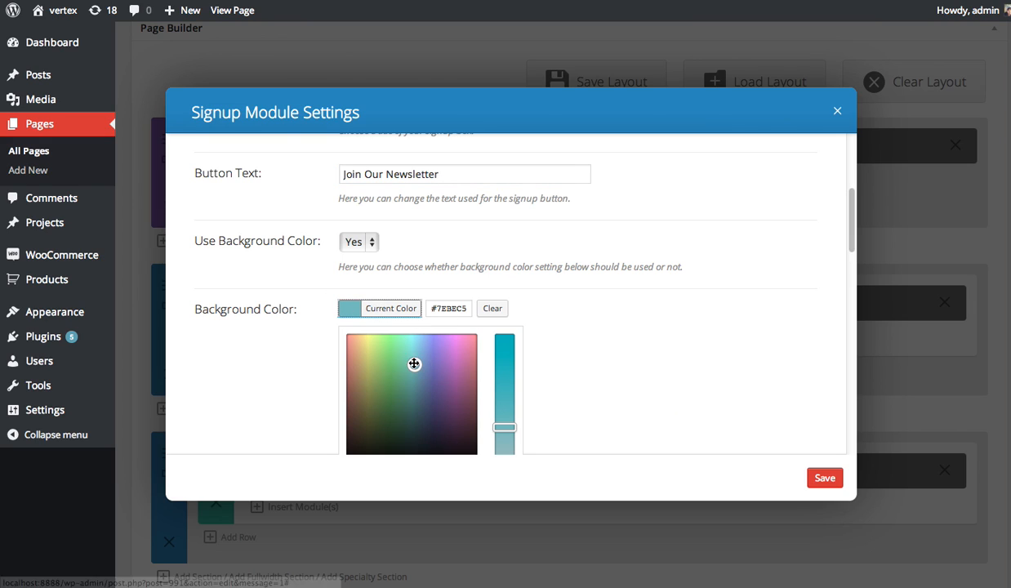
click(622, 311)
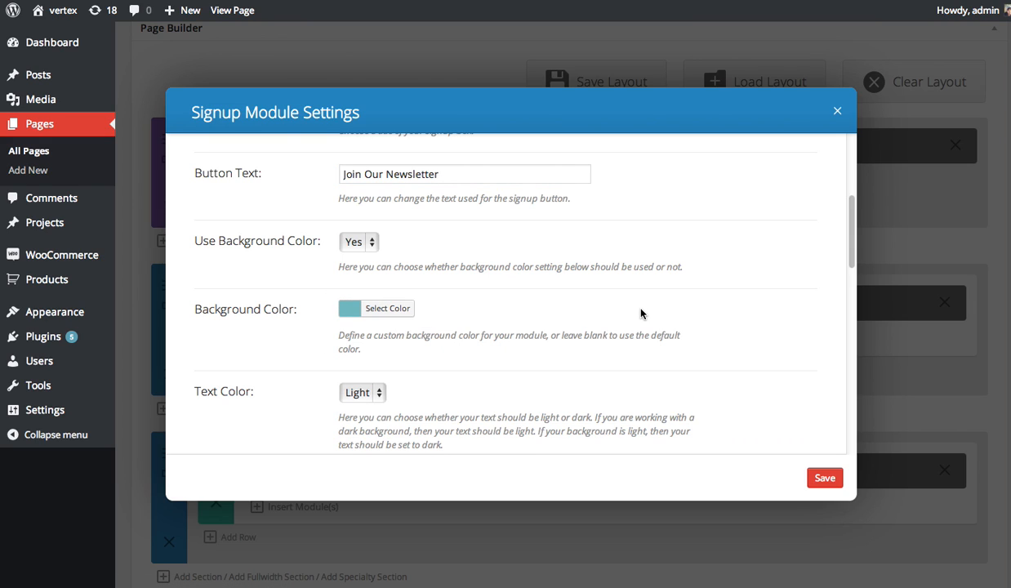
scroll(569, 308, down, 3)
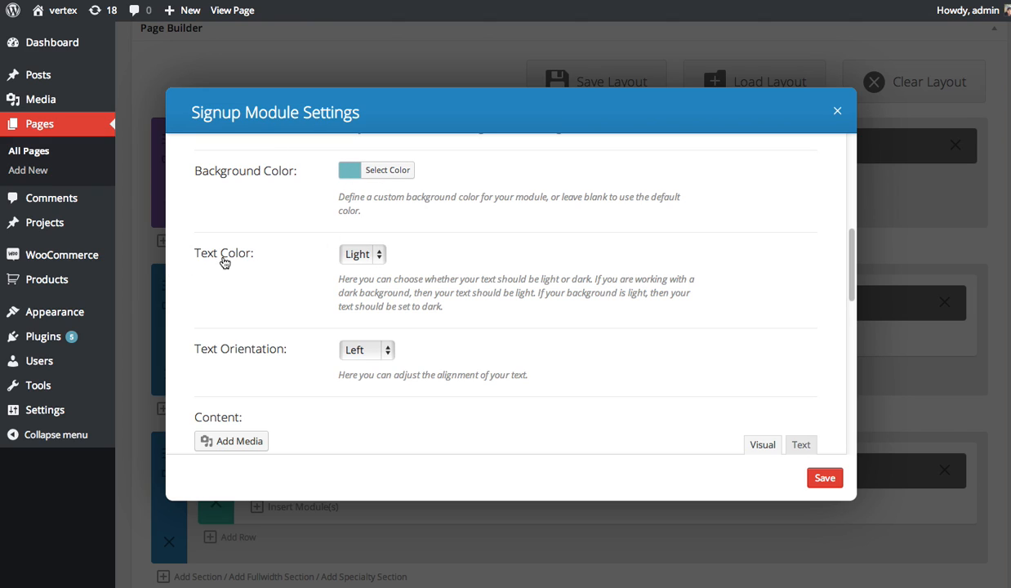
click(341, 254)
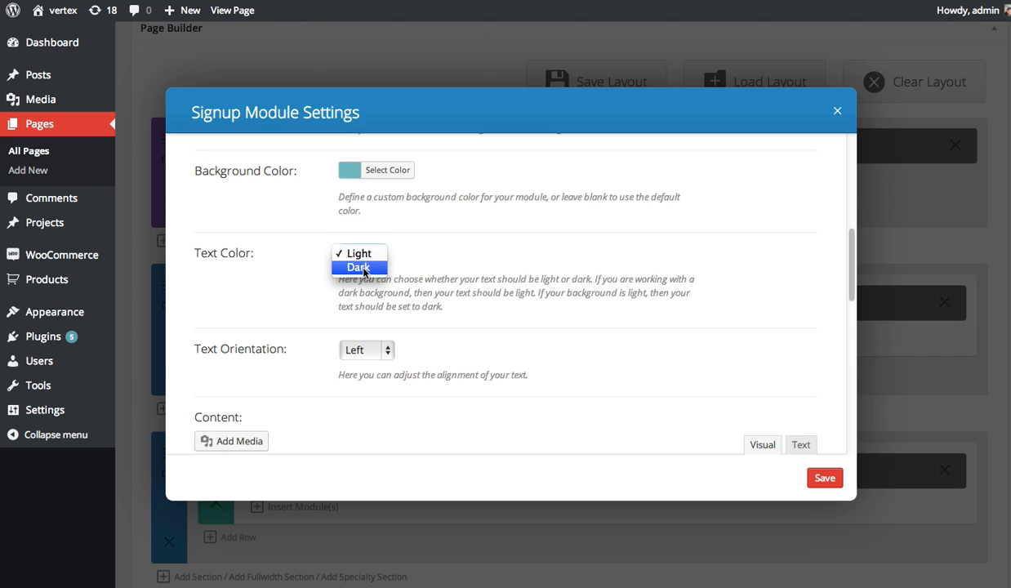
click(502, 230)
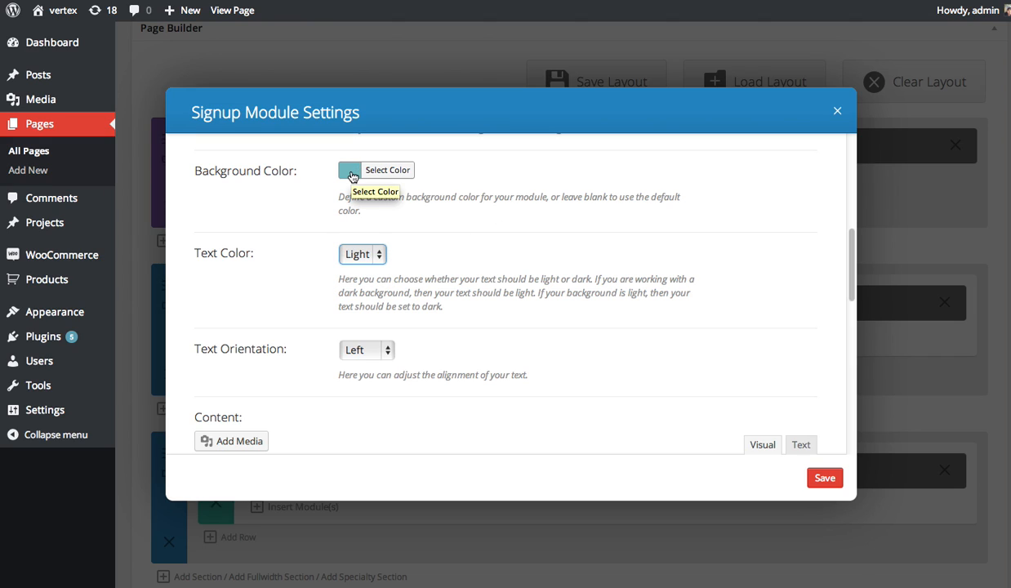
click(374, 257)
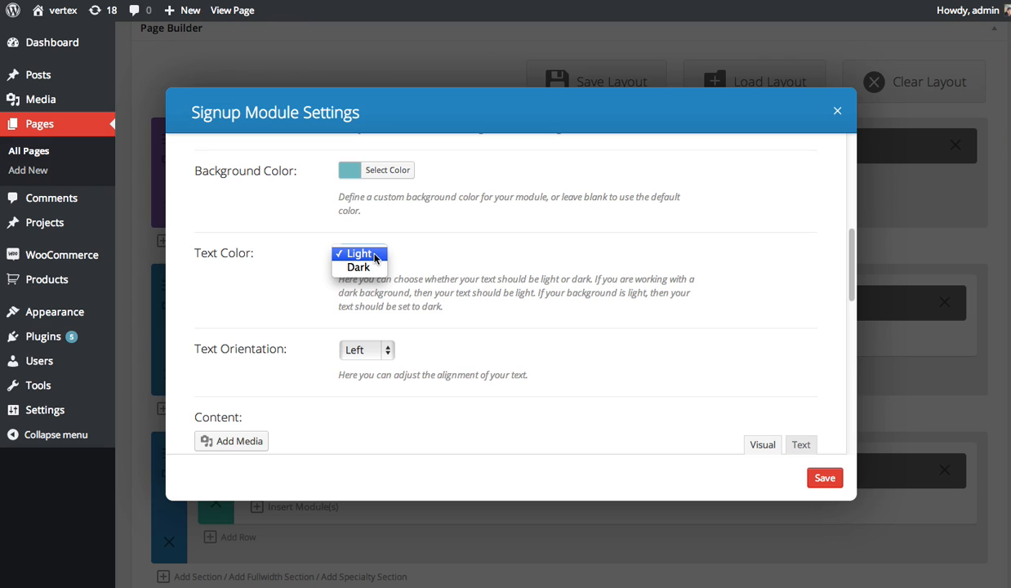
click(458, 251)
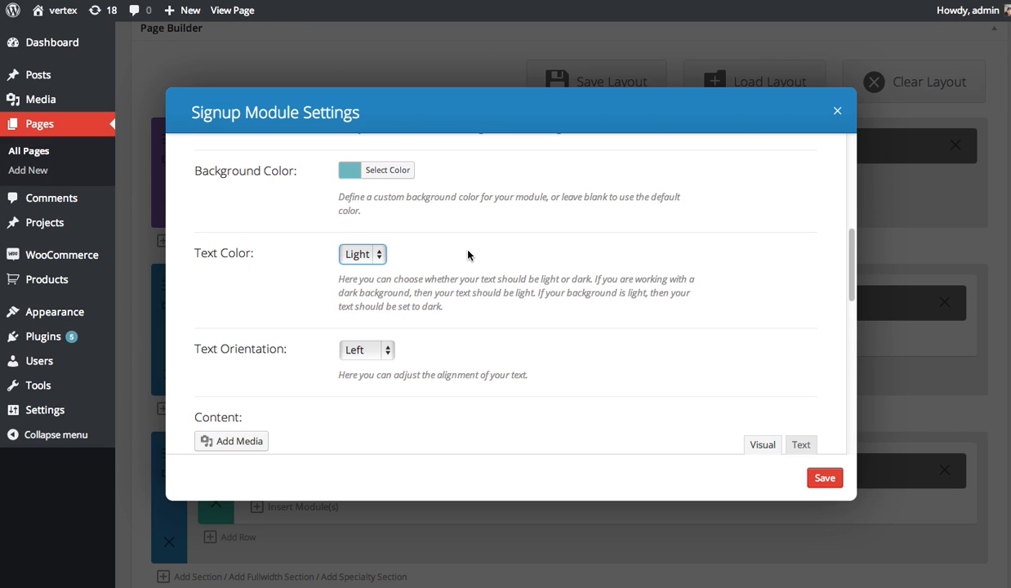
scroll(468, 255, down, 3)
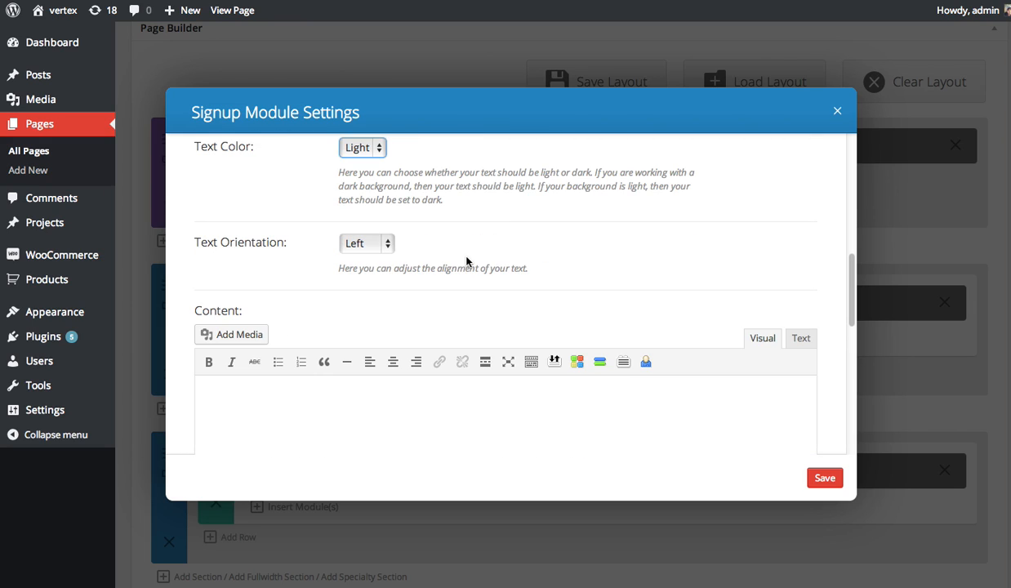
click(383, 251)
click(564, 207)
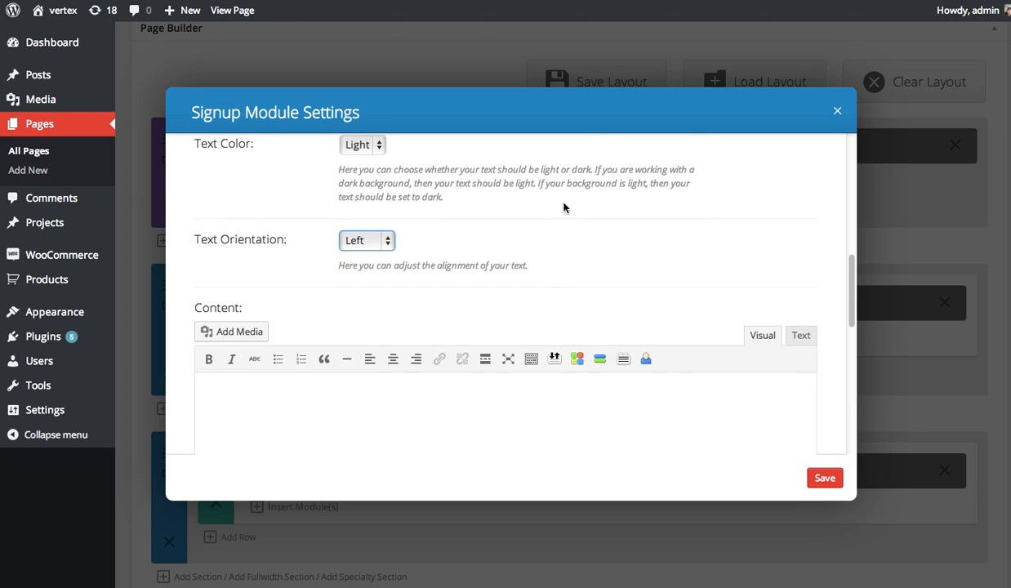
Step: Enter the placeholder paragraph starting "Morbi dapibus adipiscing nulla" as the signup module's content and save the module settings
scroll(485, 364, down, 2)
click(485, 352)
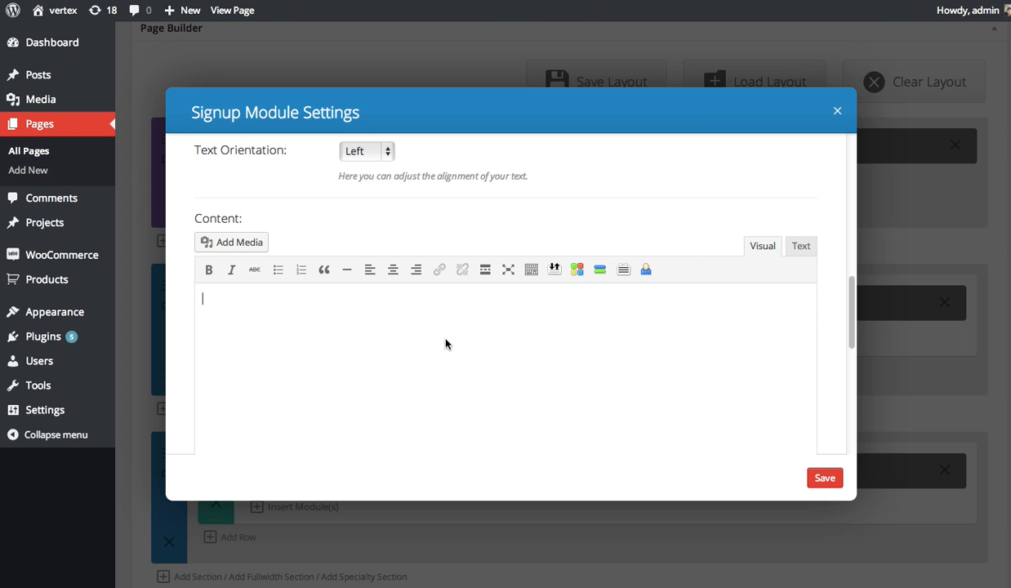
text(Morbi dapibus adipiscing nulla, vitae tempus velit varius sit amet. Duis aliquam id tellus molestie consequat. Ut quis quam lorem. Vestibulum faucibus vulputate lacus, quis dictum ante vehicula at. Aenean molestie lacinia mauris nec condimentum.)
click(824, 480)
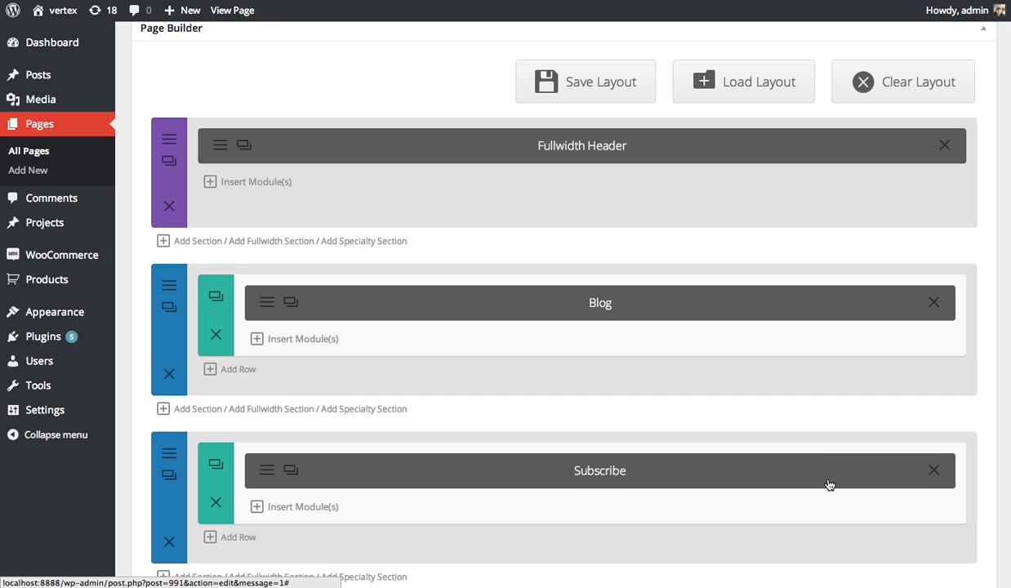
Step: Update the published page with the new Subscribe section
scroll(760, 413, down, 3)
scroll(885, 428, down, 6)
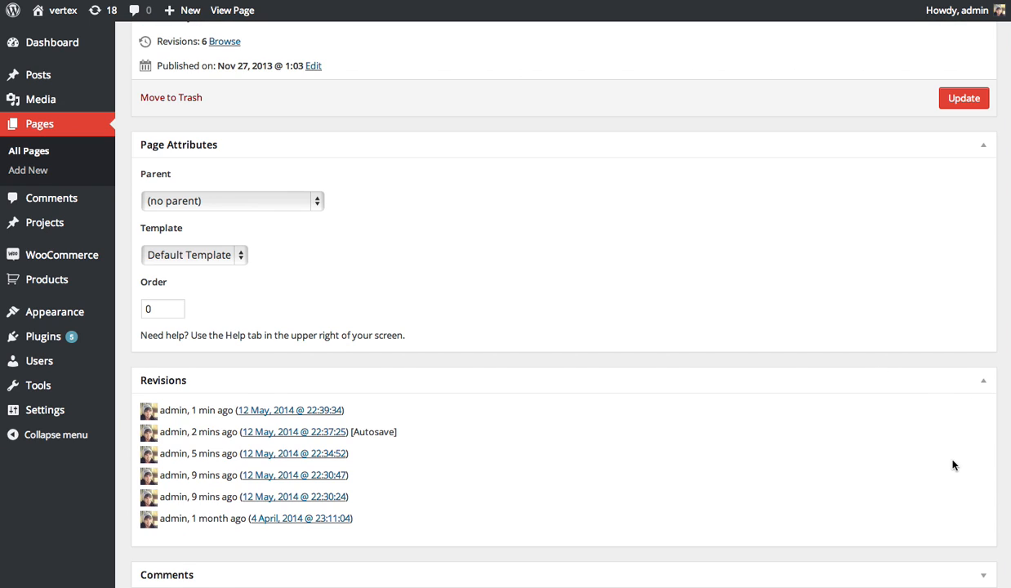
click(964, 99)
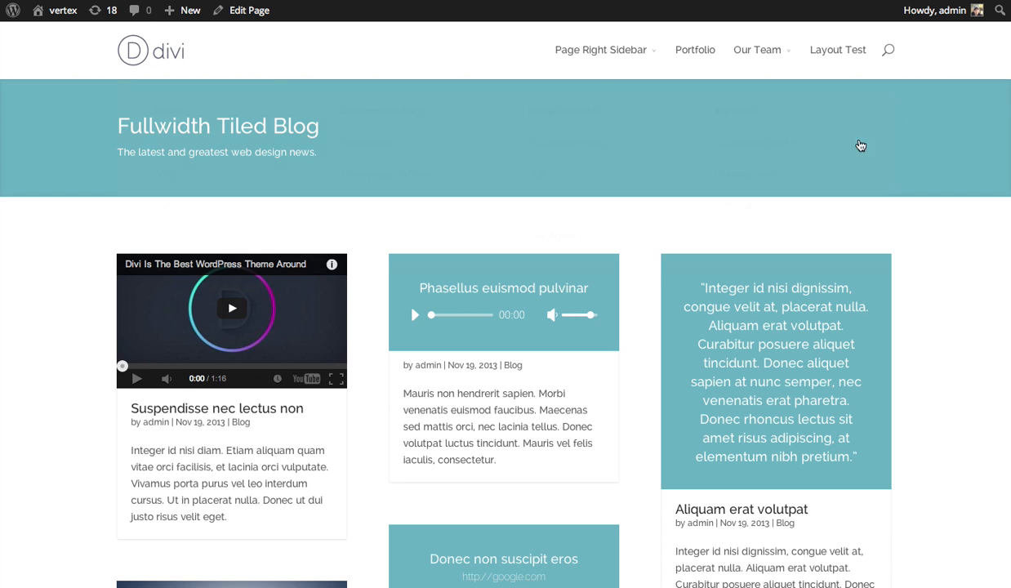
Step: Reload the live page and examine the signup form below the blog posts
key(super+r)
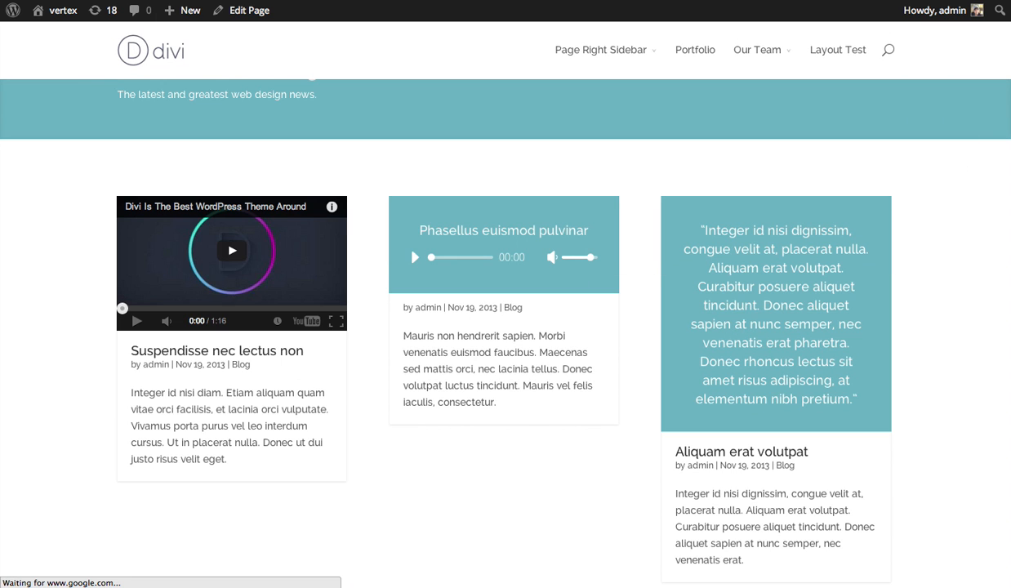
scroll(1003, 261, down, 10)
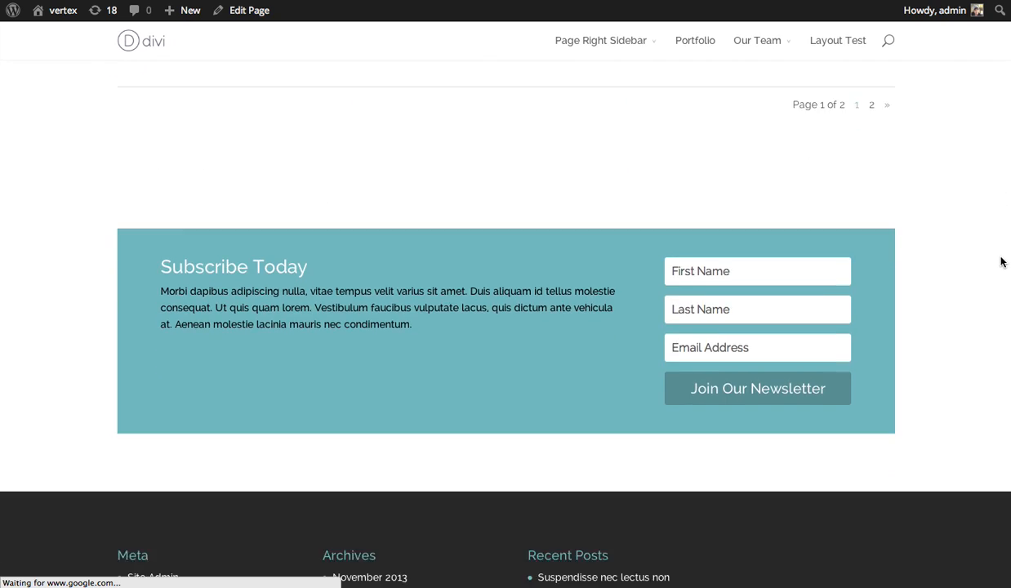
scroll(1005, 245, up, 3)
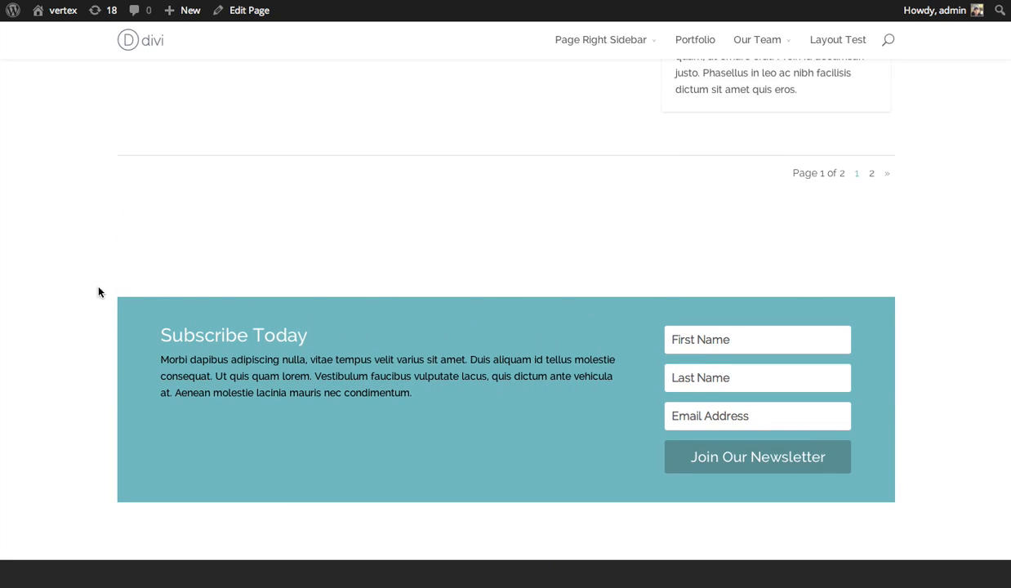
scroll(693, 205, up, 8)
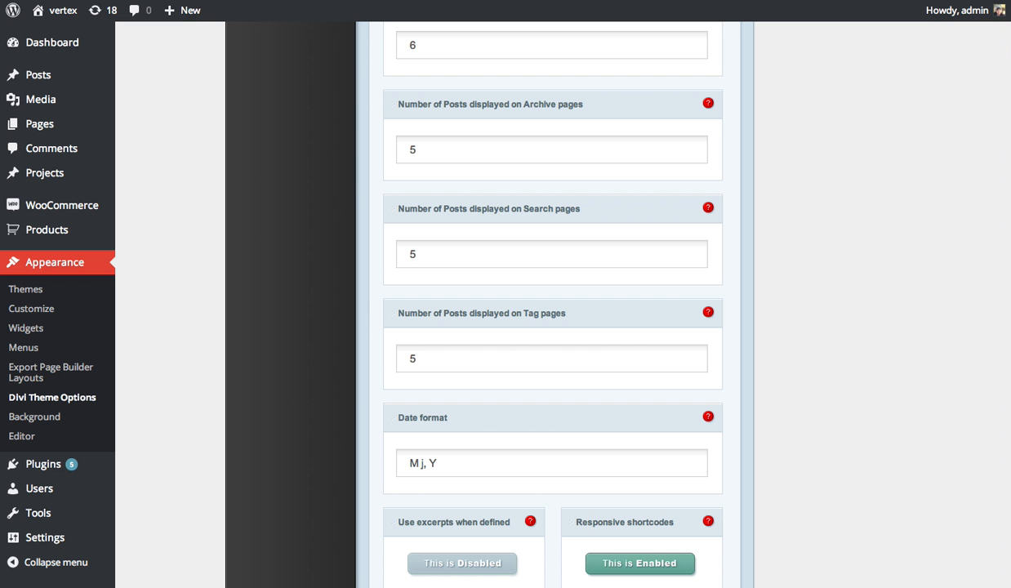
Step: Examine the MailChimp API Key and Aweber Authorization settings in the Divi Theme Options
scroll(321, 204, up, 10)
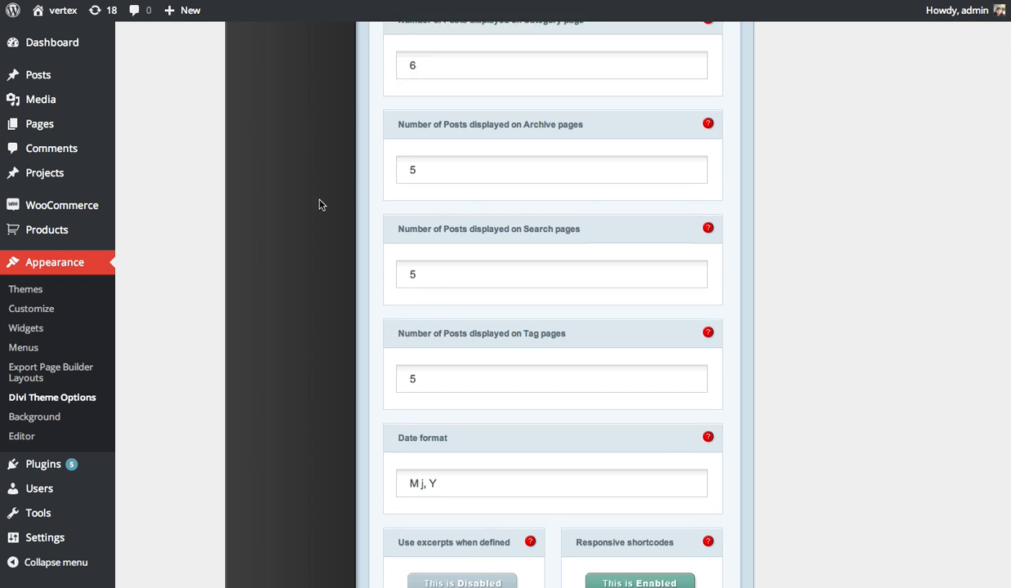
scroll(327, 210, up, 10)
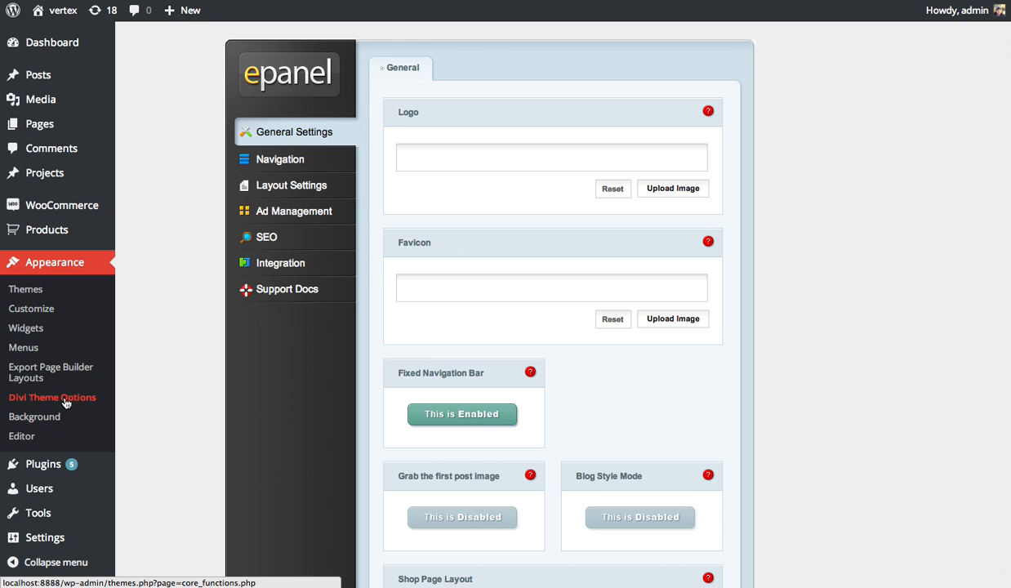
scroll(1008, 54, down, 5)
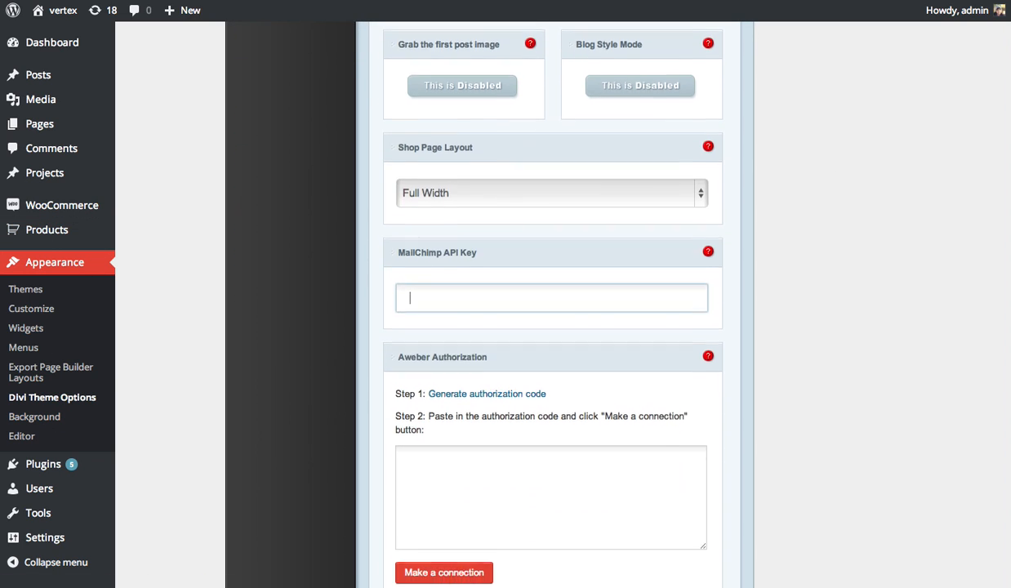
scroll(552, 302, down, 2)
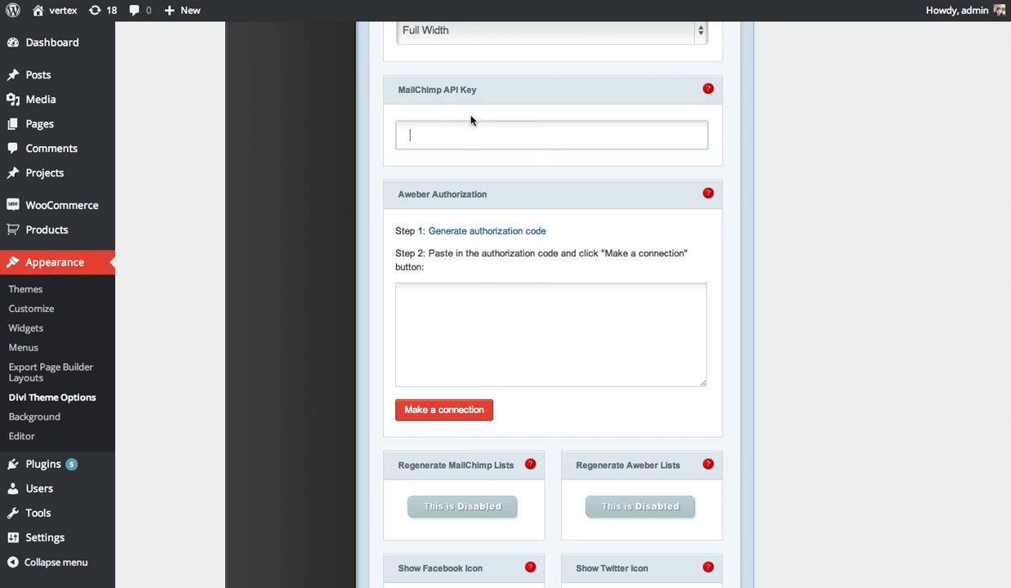
click(496, 335)
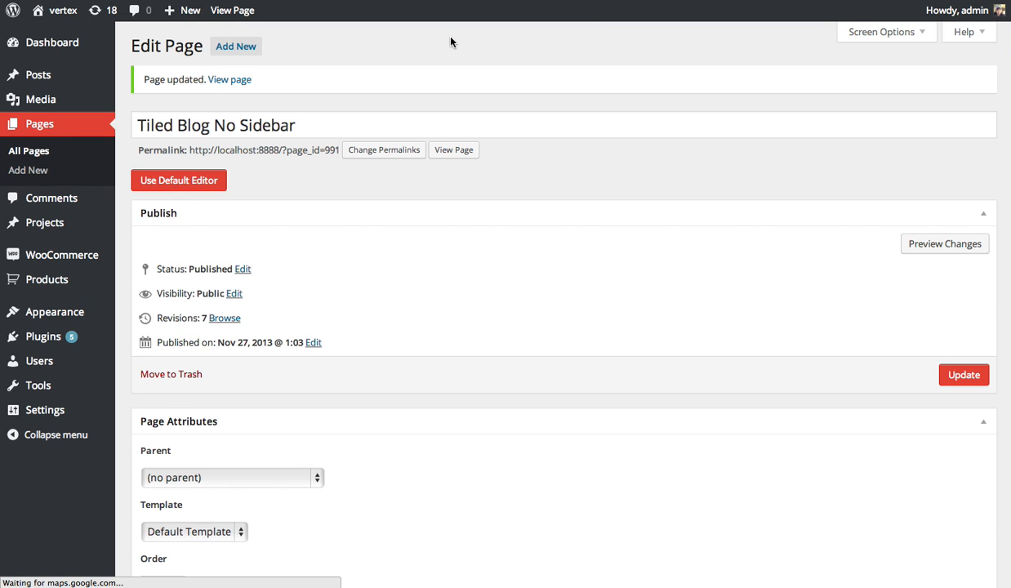
Step: Switch the Subscribe module's service provider to Aweber, choose the default3421602 list and save the module settings
scroll(553, 204, down, 5)
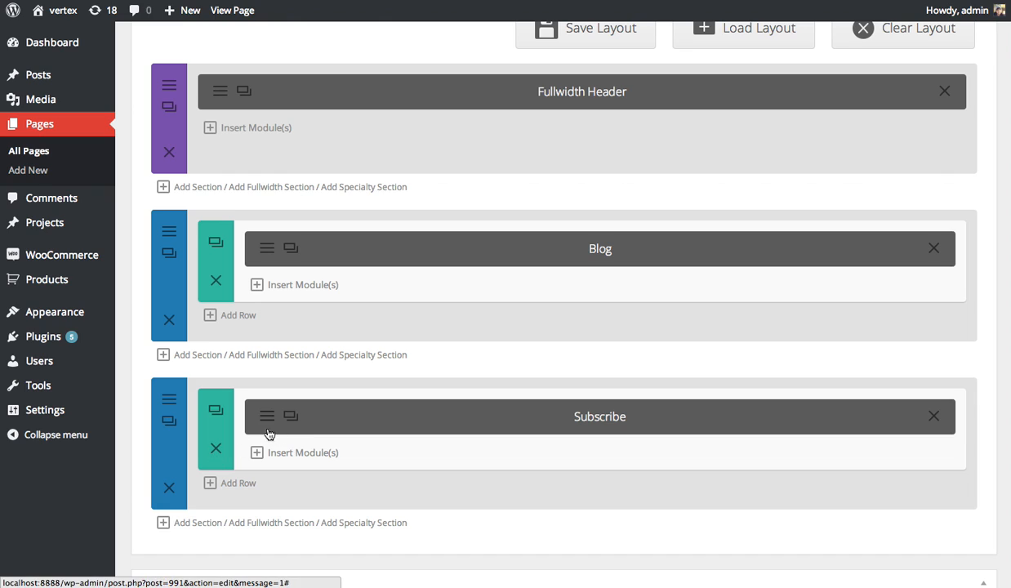
click(264, 417)
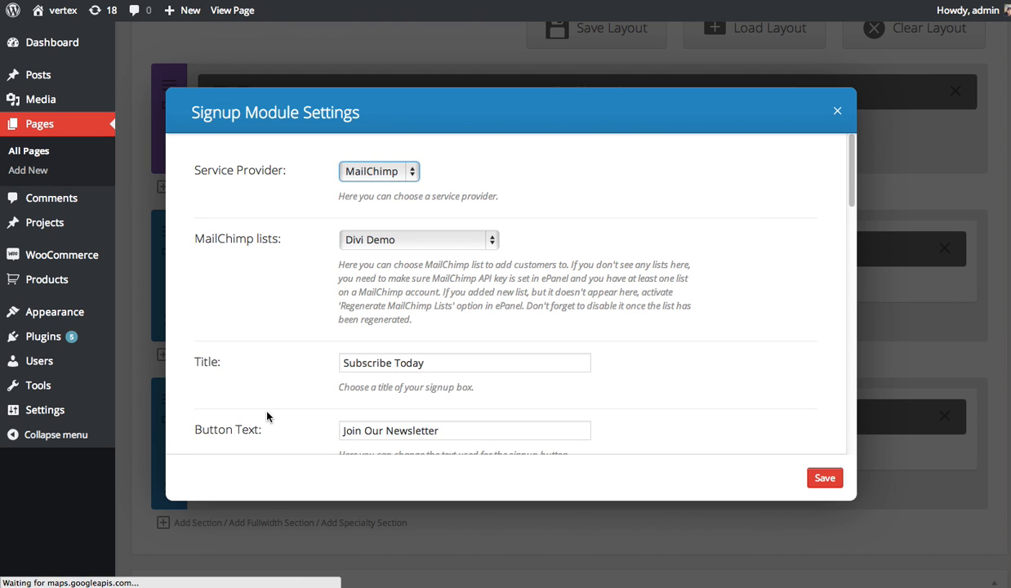
click(385, 172)
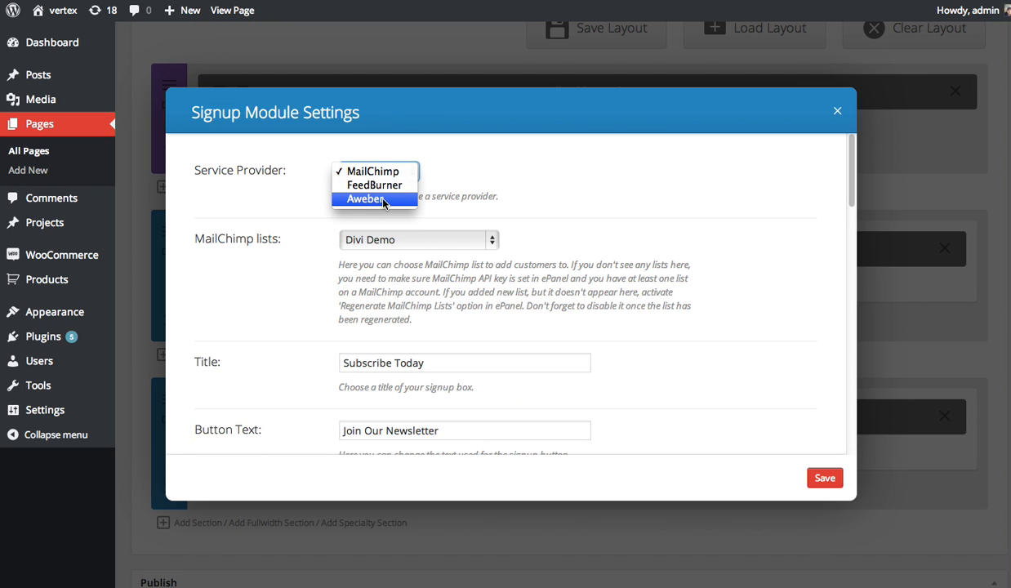
click(384, 200)
click(411, 238)
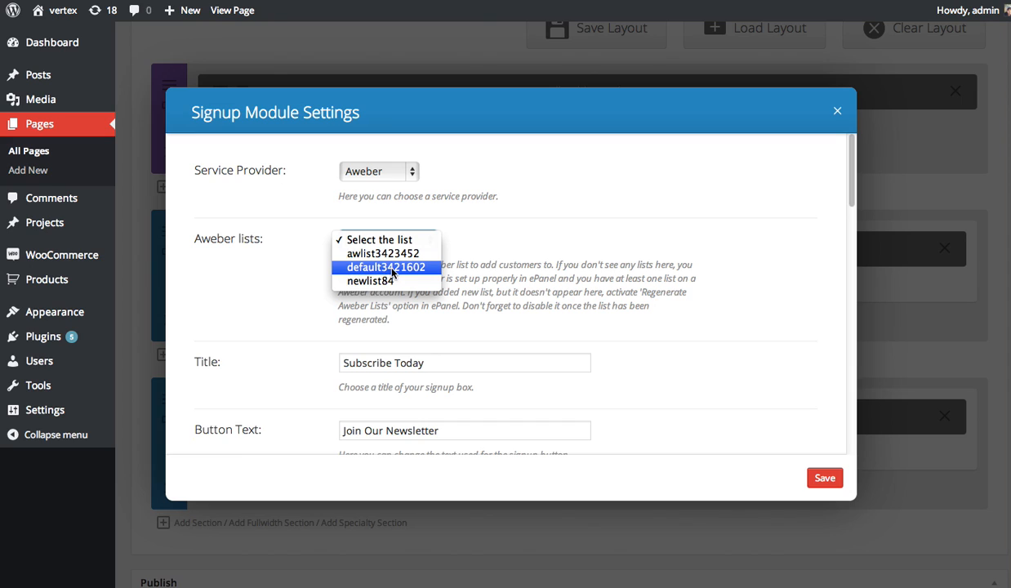
click(392, 269)
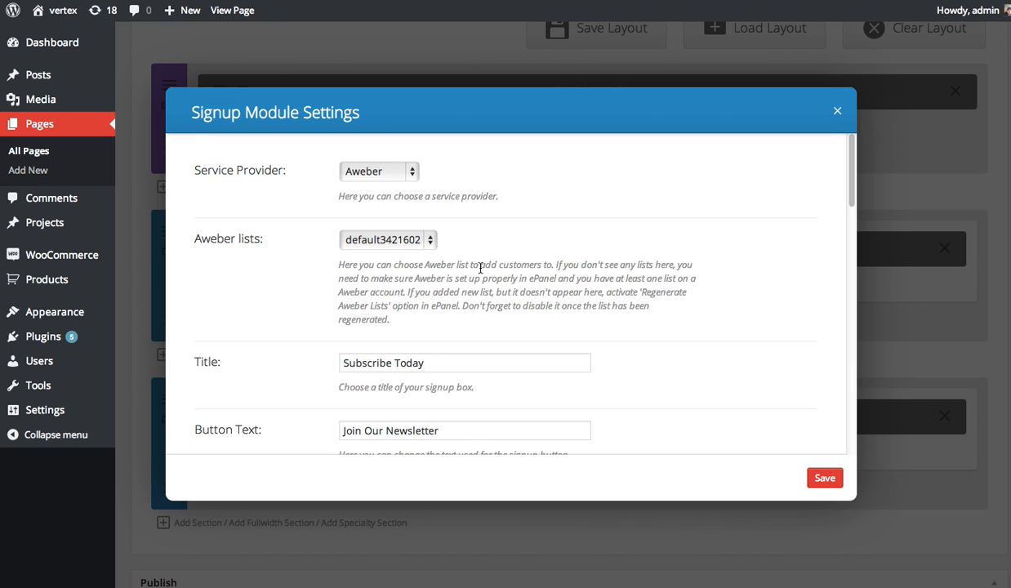
scroll(571, 269, down, 5)
scroll(612, 281, down, 3)
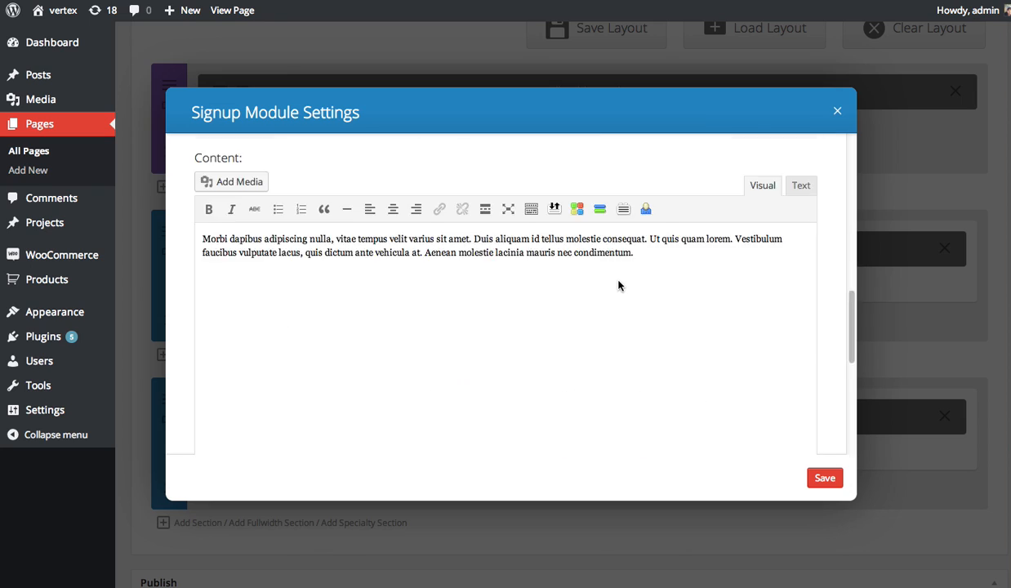
scroll(645, 311, up, 8)
click(819, 477)
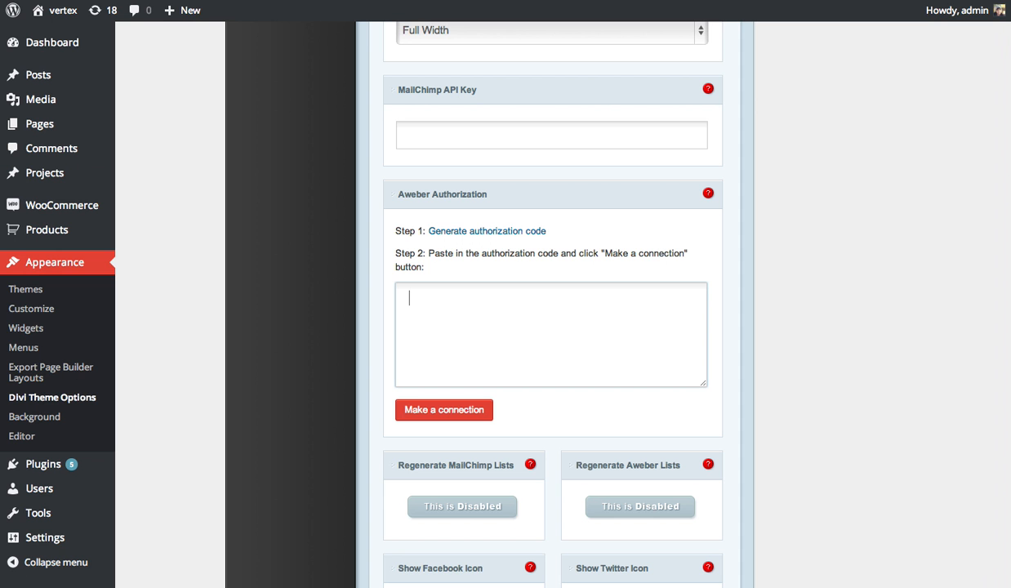
scroll(833, 245, up, 3)
scroll(834, 253, down, 3)
scroll(835, 253, down, 10)
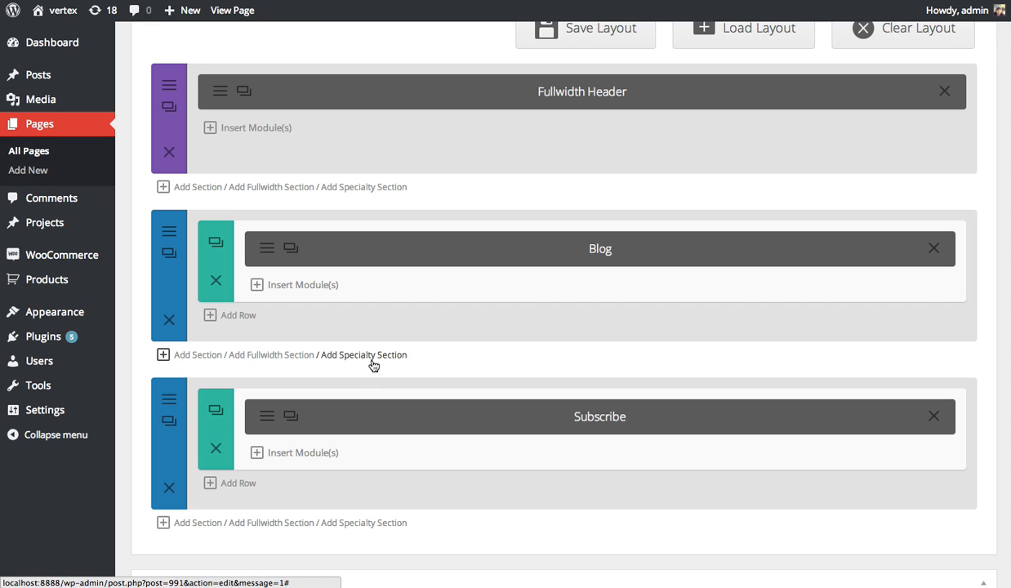
Step: Set the Subscribe module's service provider to FeedBurner, leaving the feed title empty, and save the module settings
click(265, 421)
click(384, 170)
click(369, 156)
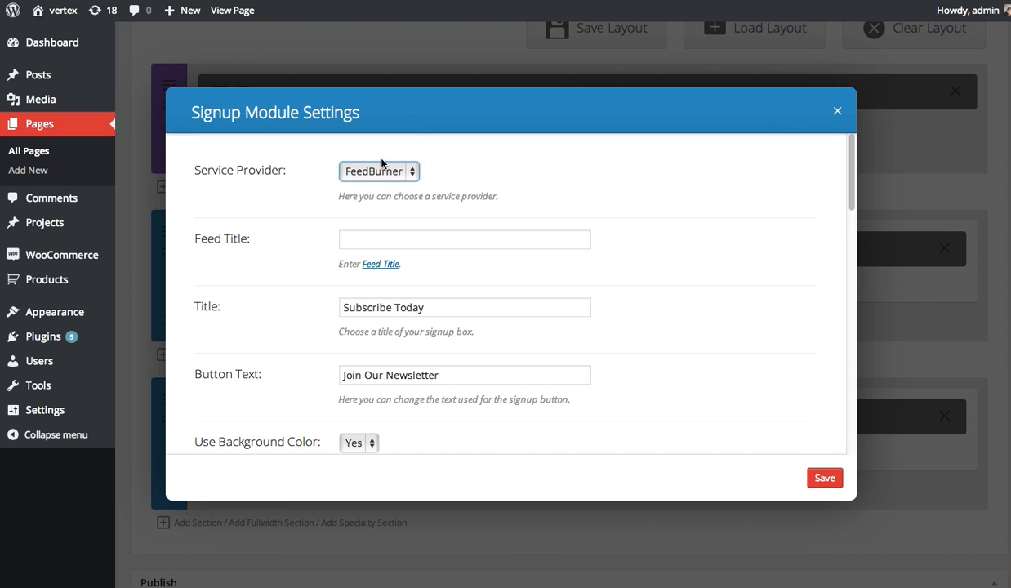
click(387, 238)
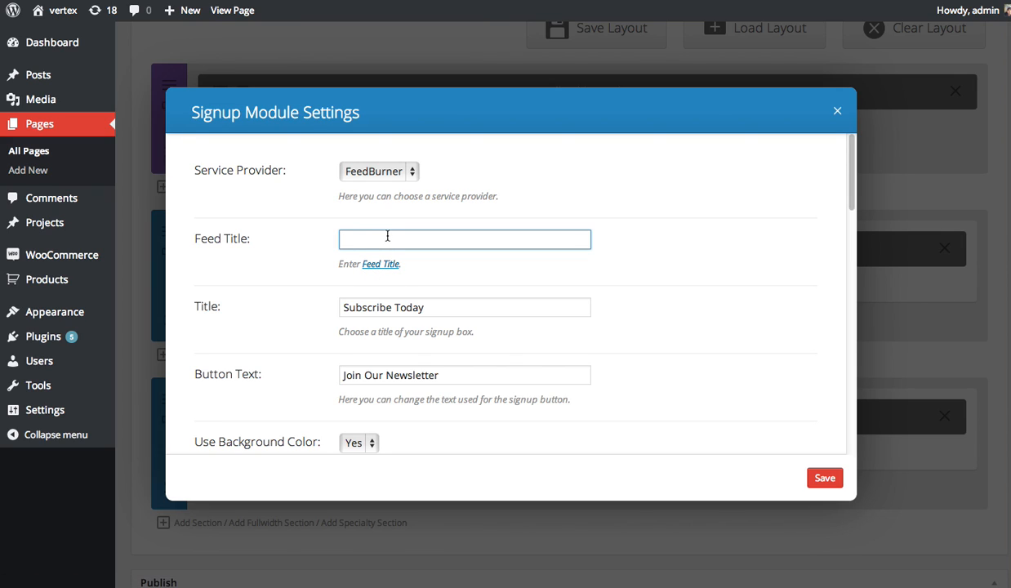
scroll(657, 292, down, 2)
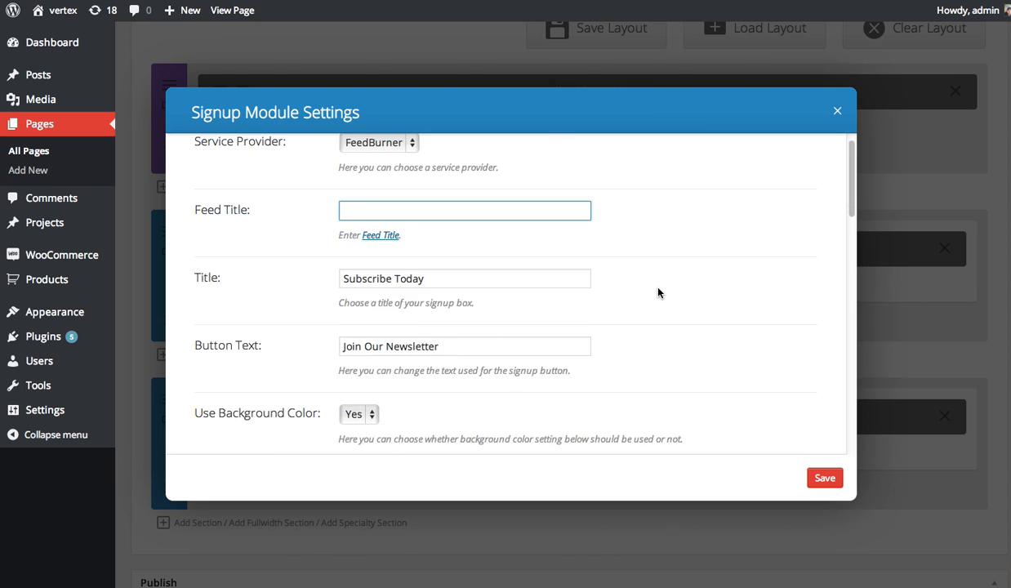
scroll(656, 300, up, 2)
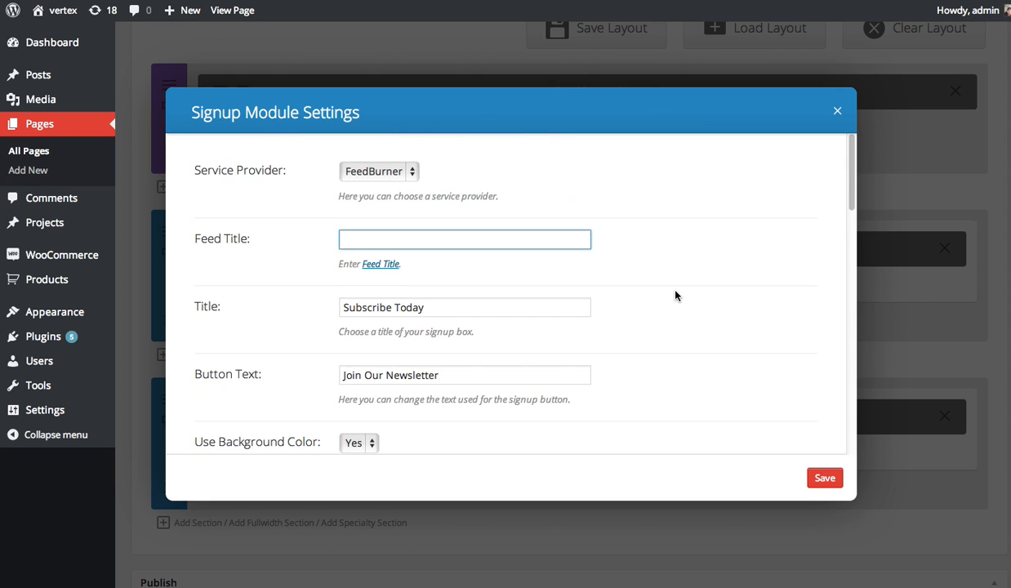
scroll(674, 296, down, 2)
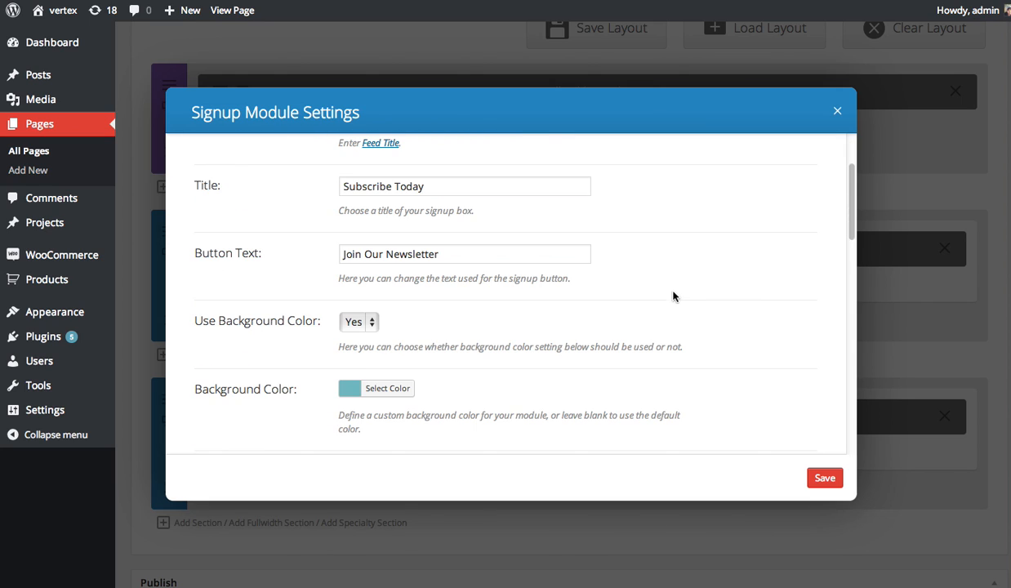
scroll(672, 296, up, 2)
scroll(690, 298, down, 3)
scroll(694, 287, down, 5)
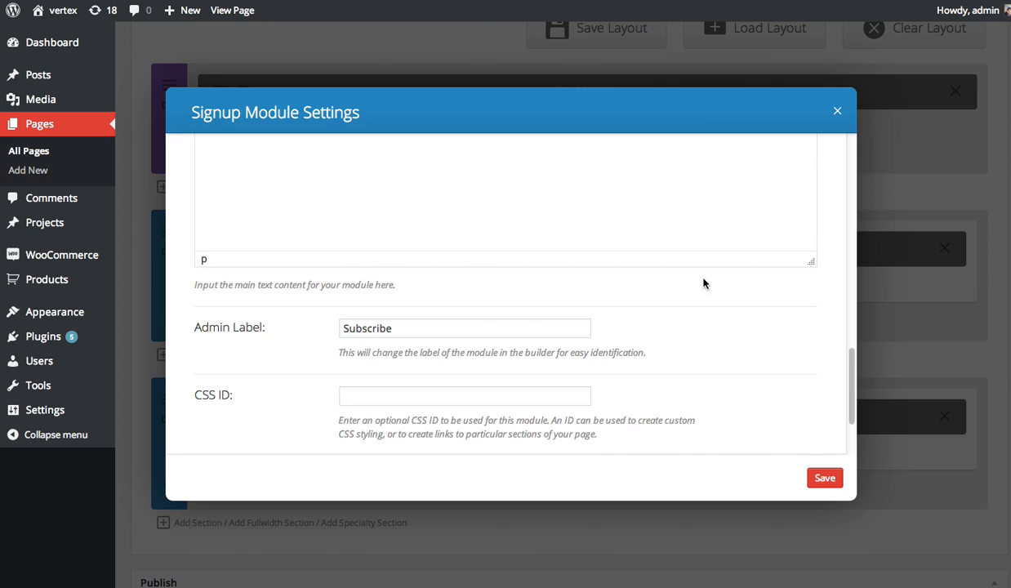
click(825, 478)
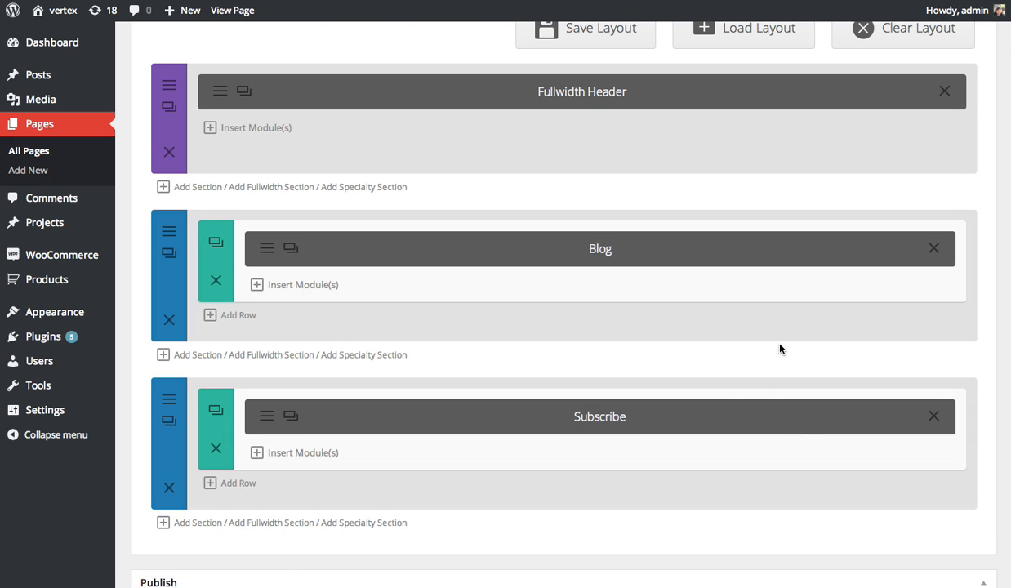